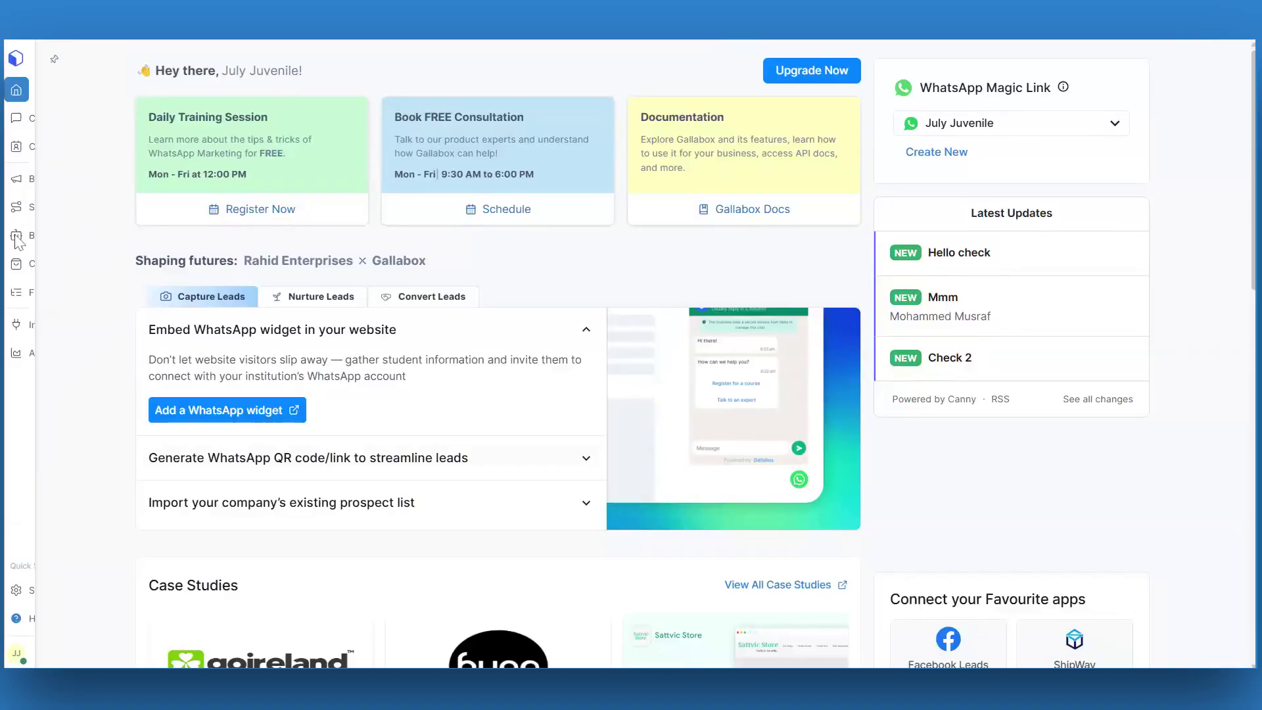
# Create a from-scratch bot named 'lead gen bot' with the default reply wait and expiry message
pyautogui.moveTo(25, 244)
pyautogui.click(29, 237)
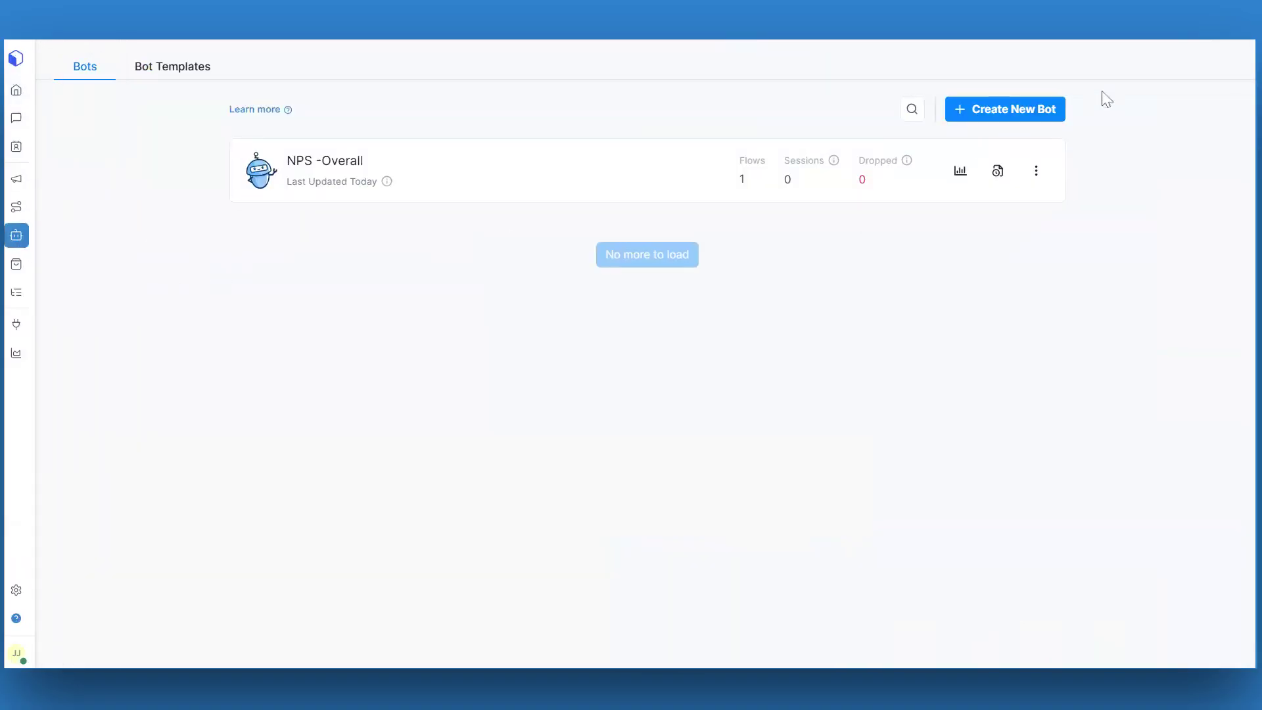
pyautogui.click(1036, 111)
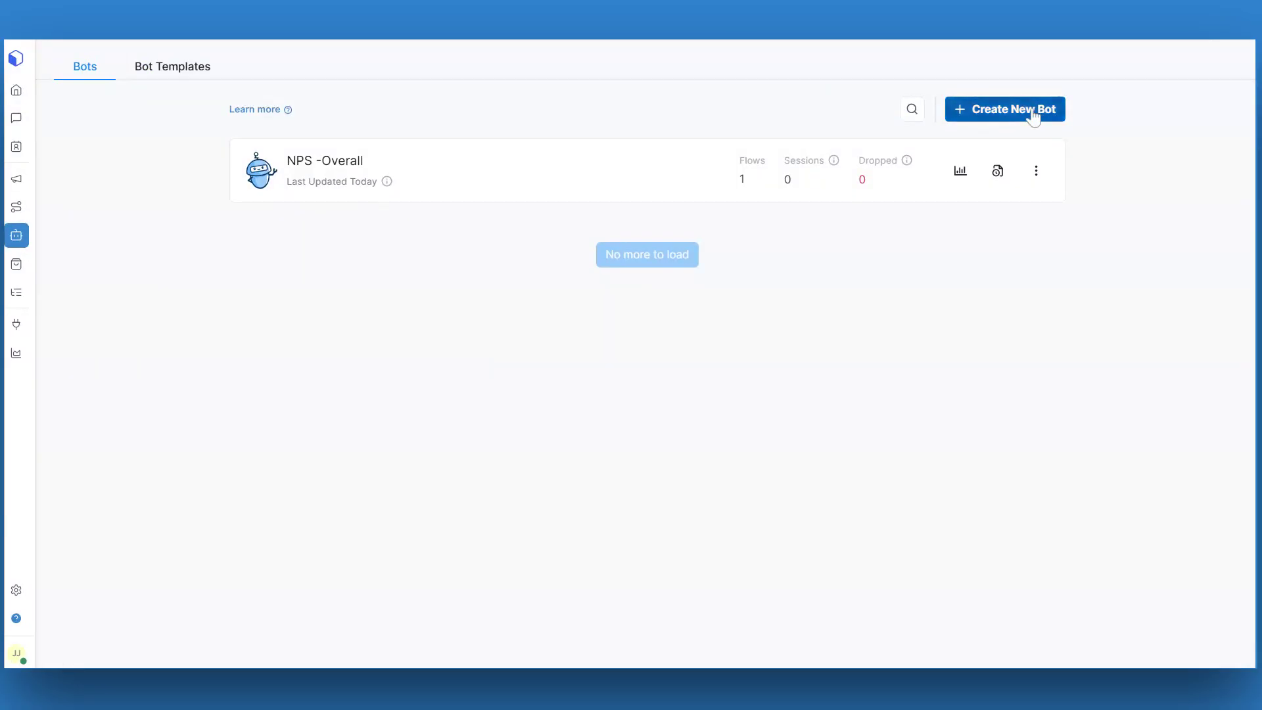
pyautogui.click(972, 275)
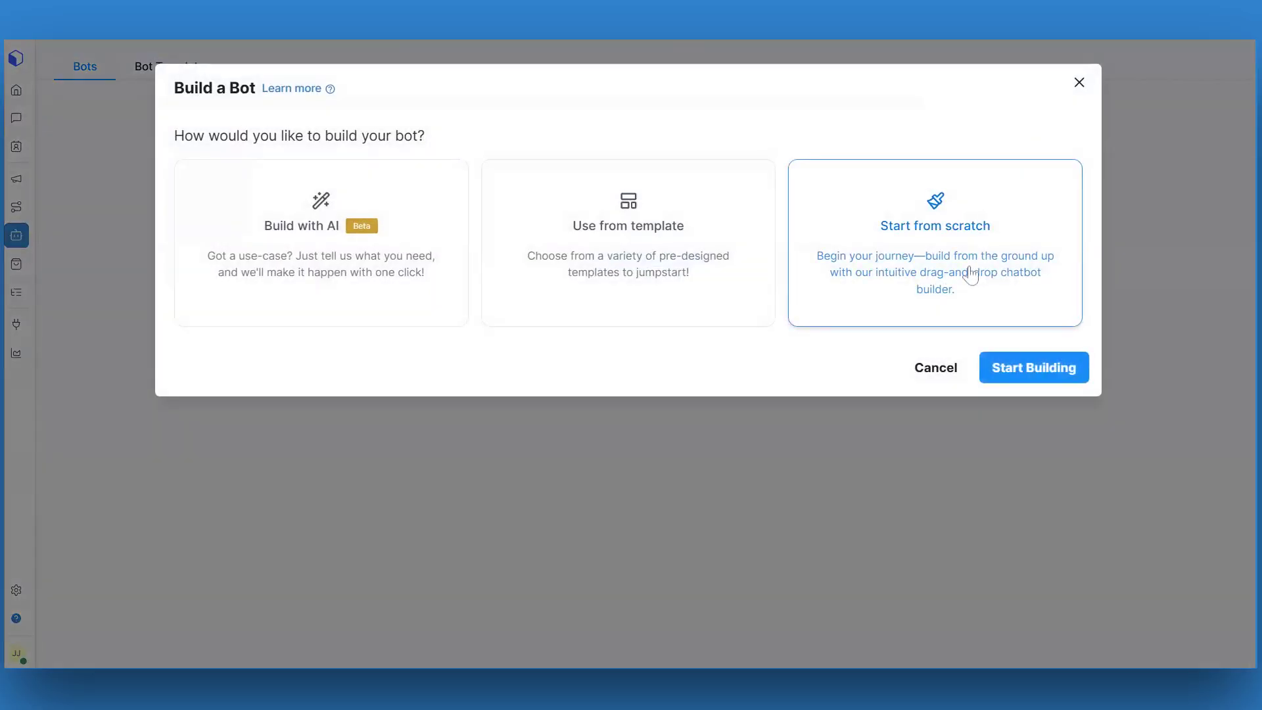
pyautogui.click(1017, 376)
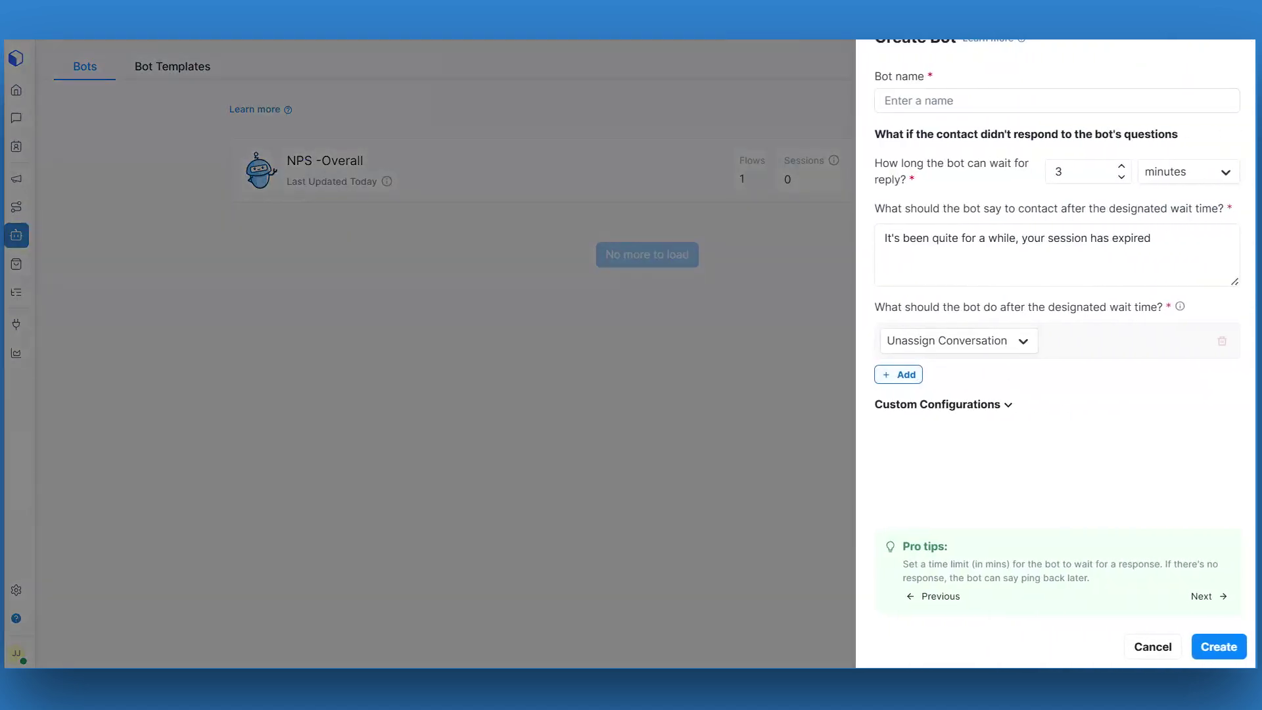
pyautogui.click(937, 101)
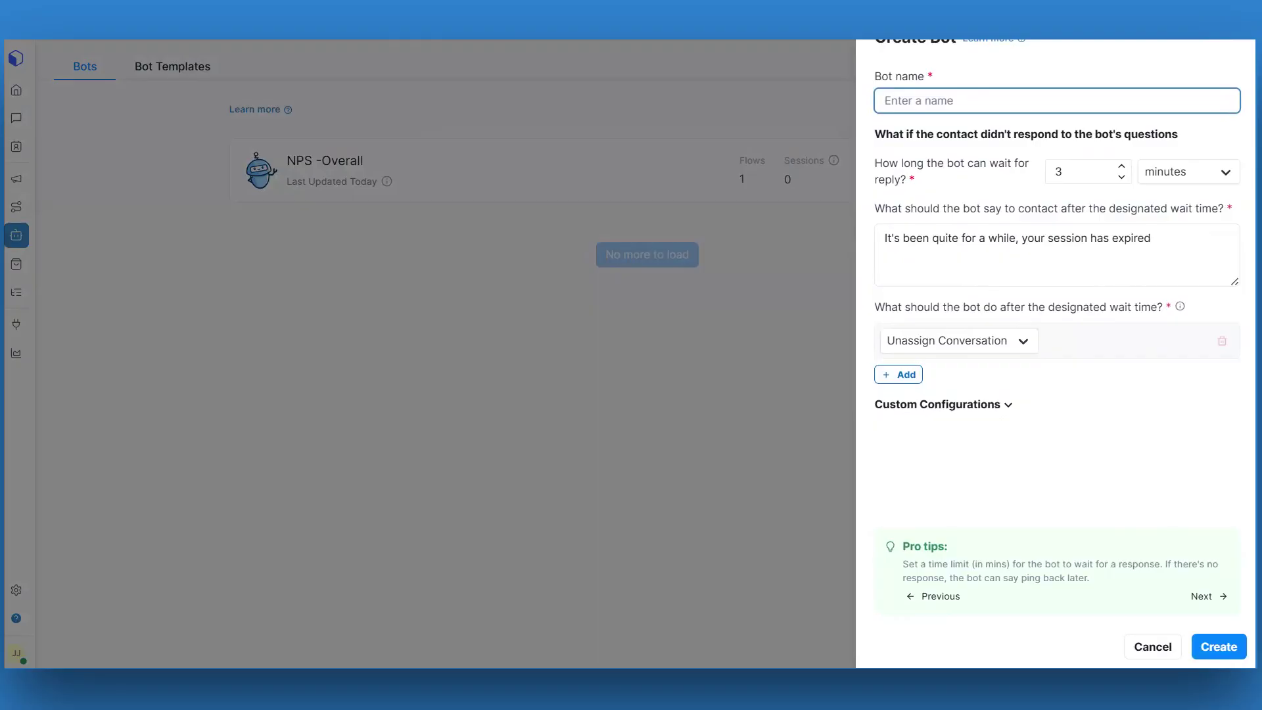
pyautogui.write('I')
pyautogui.click(930, 238)
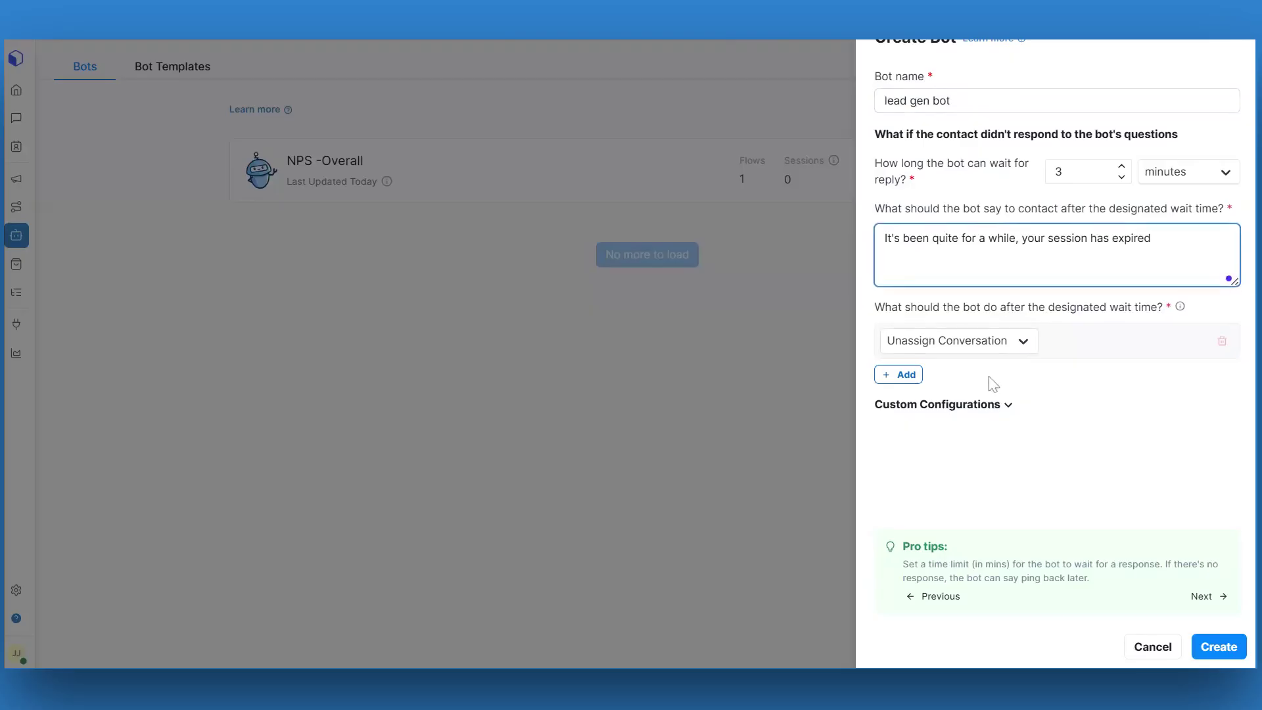
pyautogui.click(1219, 648)
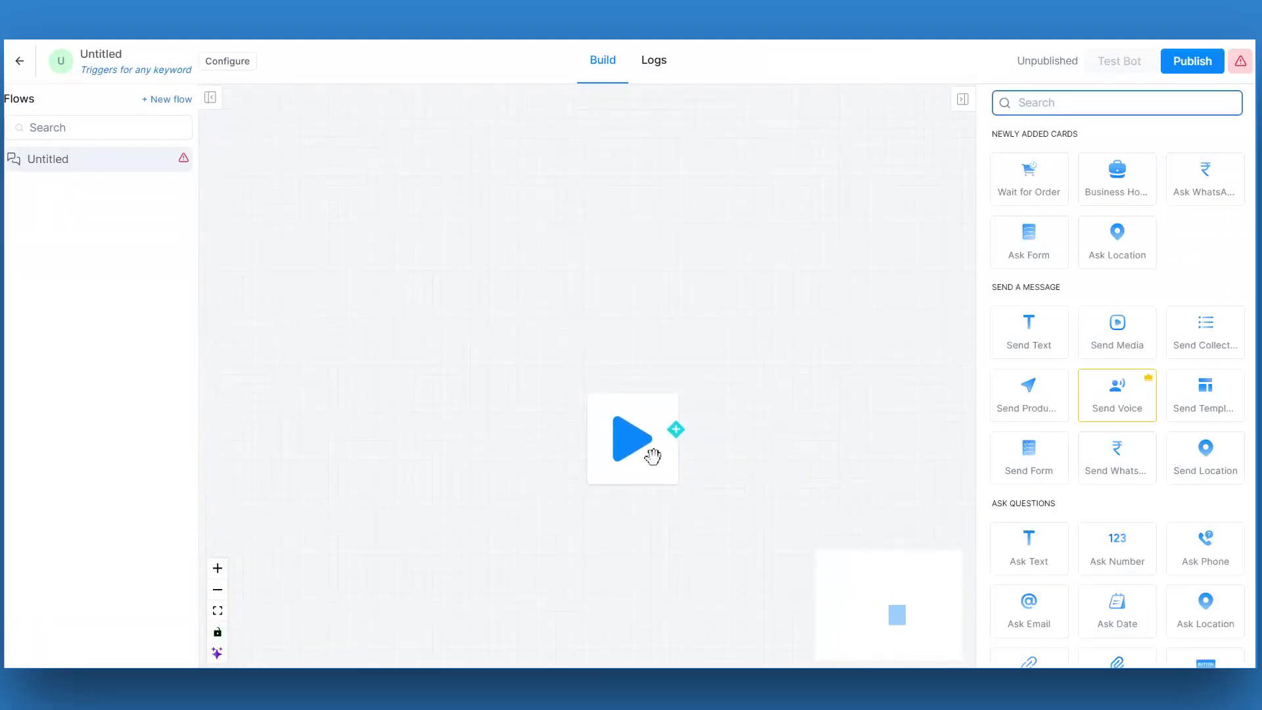
# Add an Ask Text card asking 'Hello {{name}}, How may I help you today?'
pyautogui.moveTo(650, 457); pyautogui.dragTo(477, 394)
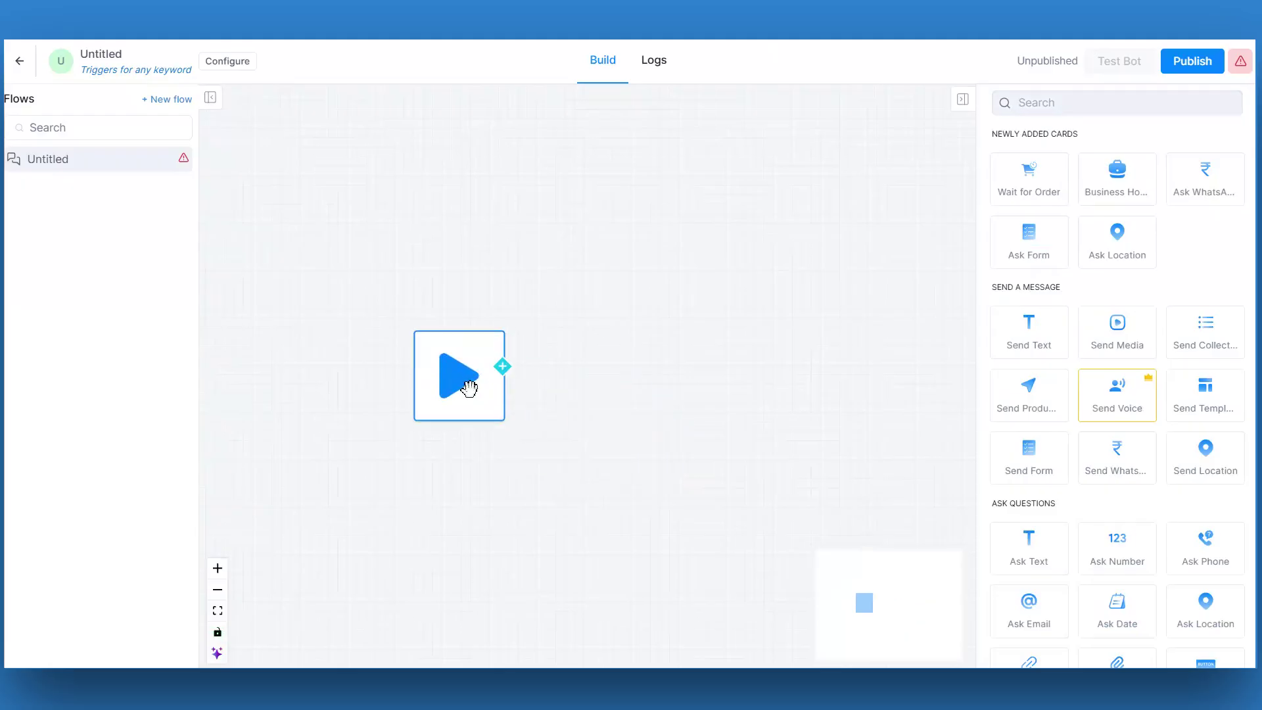
pyautogui.scroll(-3, 1055, 467)
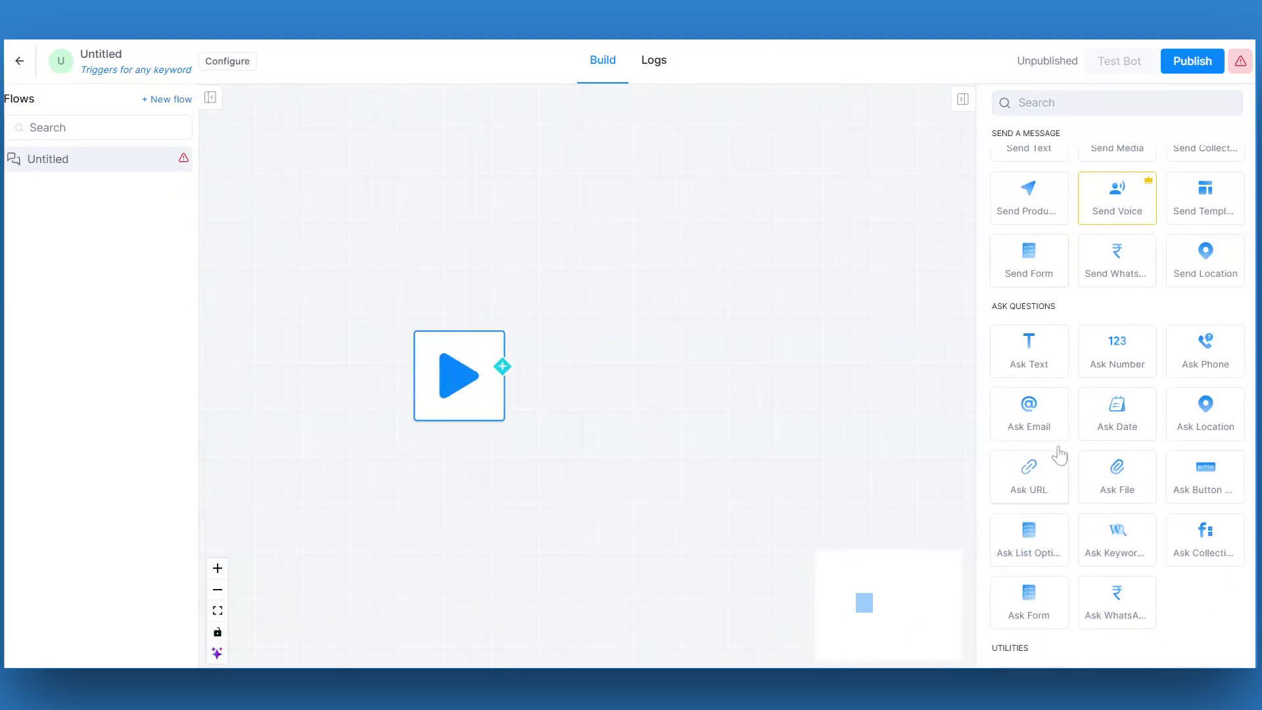
pyautogui.click(1046, 355)
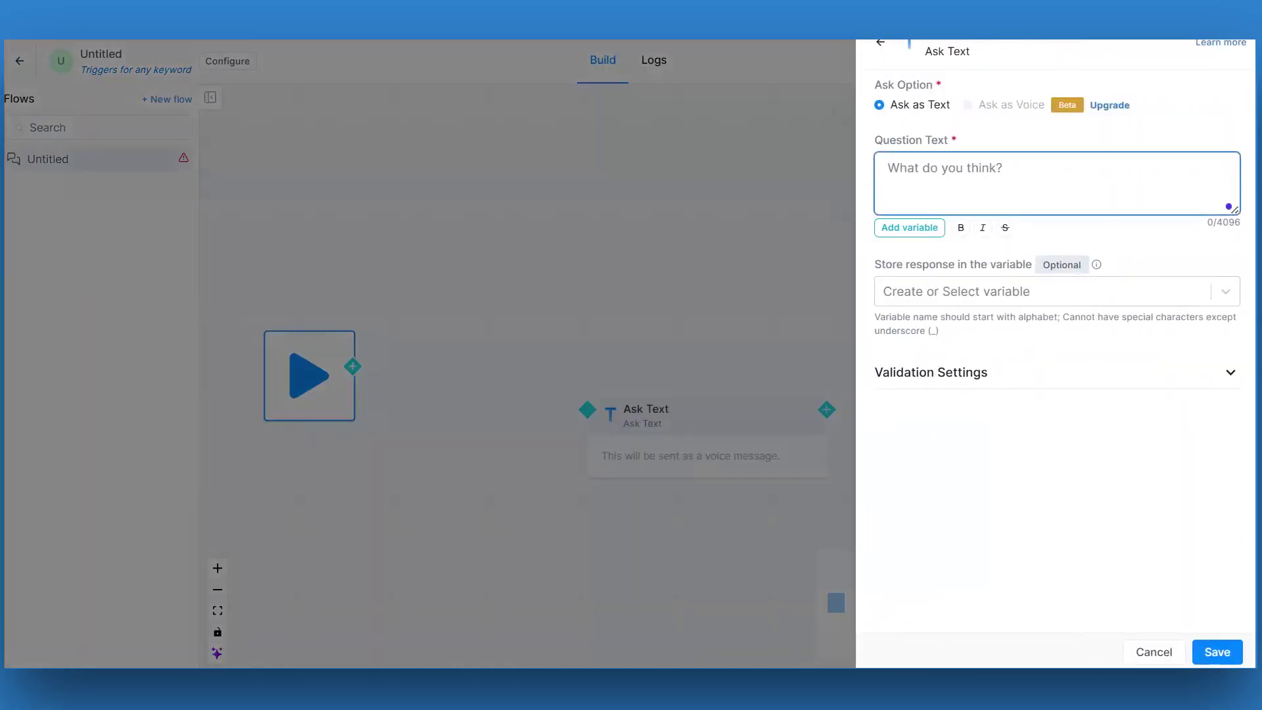
pyautogui.write('Hello')
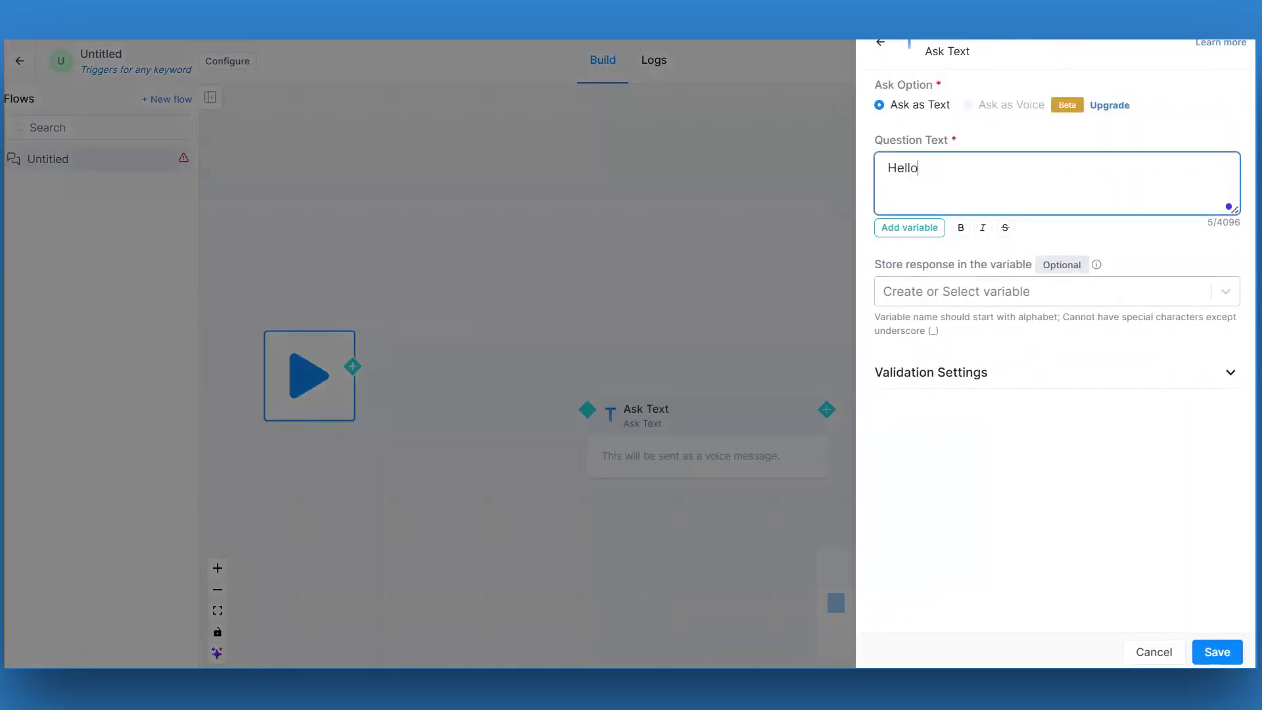
pyautogui.write(' {{name}},')
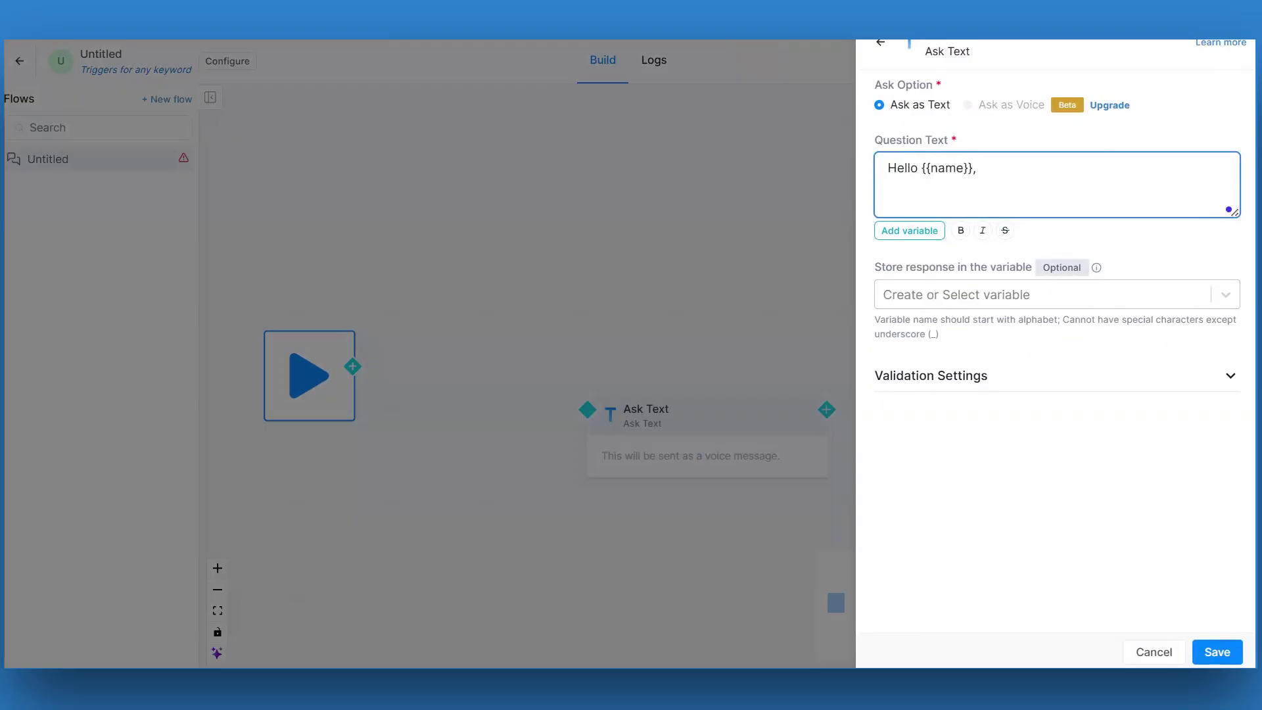
pyautogui.press('Return')
pyautogui.press('Return')
pyautogui.write('How may I help you today?')
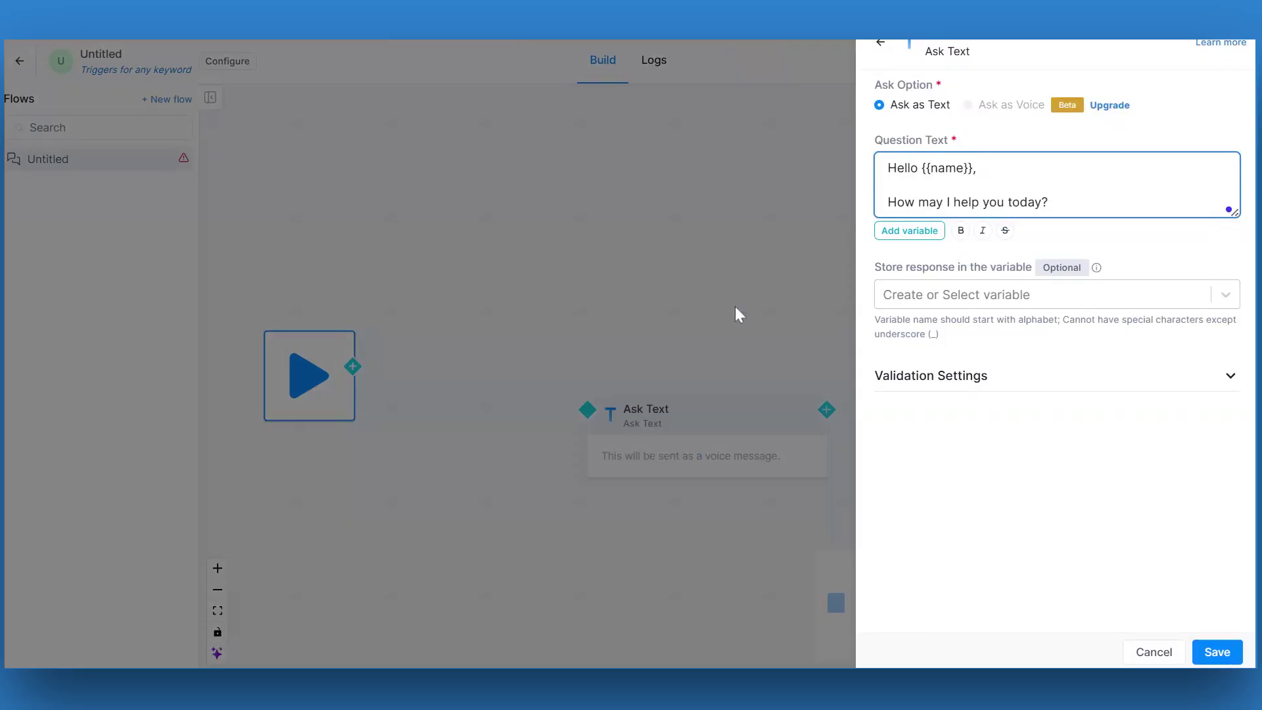
# Replace the {{name}} placeholder with the recipient's Name variable and save the card
pyautogui.moveTo(977, 168); pyautogui.dragTo(922, 168)
pyautogui.click(921, 232)
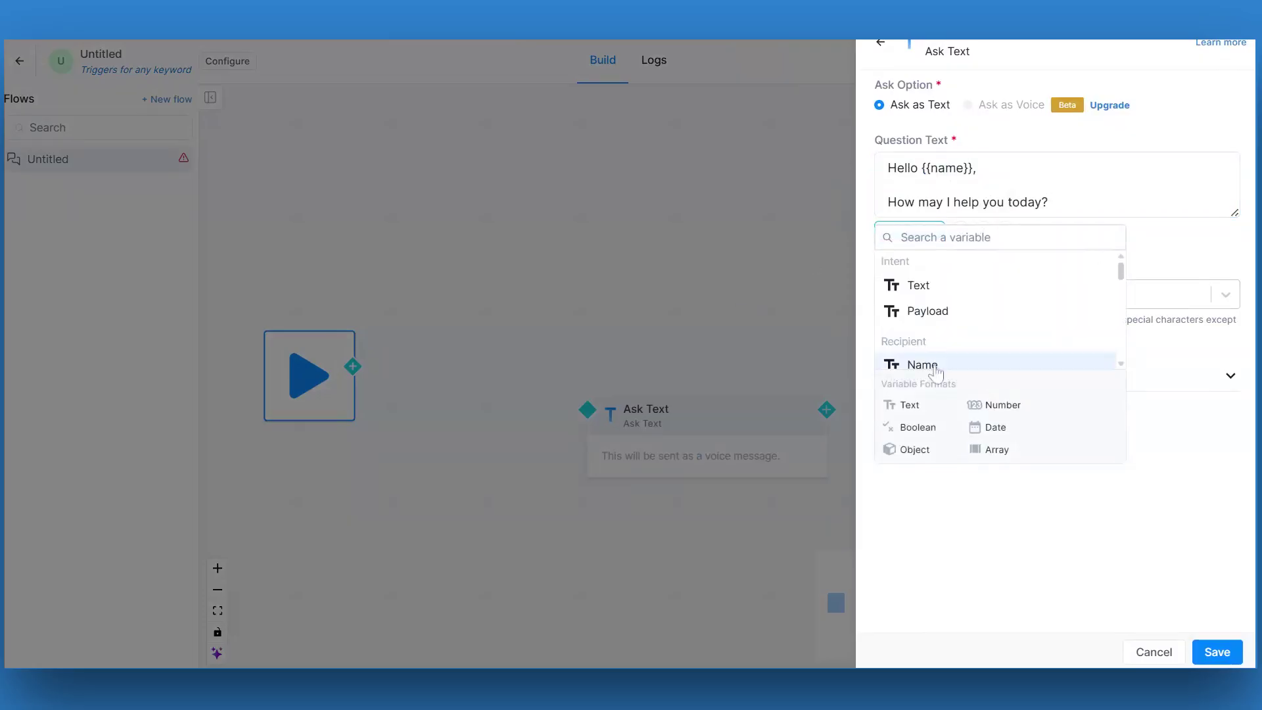
pyautogui.click(933, 361)
pyautogui.click(1001, 301)
pyautogui.click(1055, 380)
pyautogui.scroll(-3, 1057, 399)
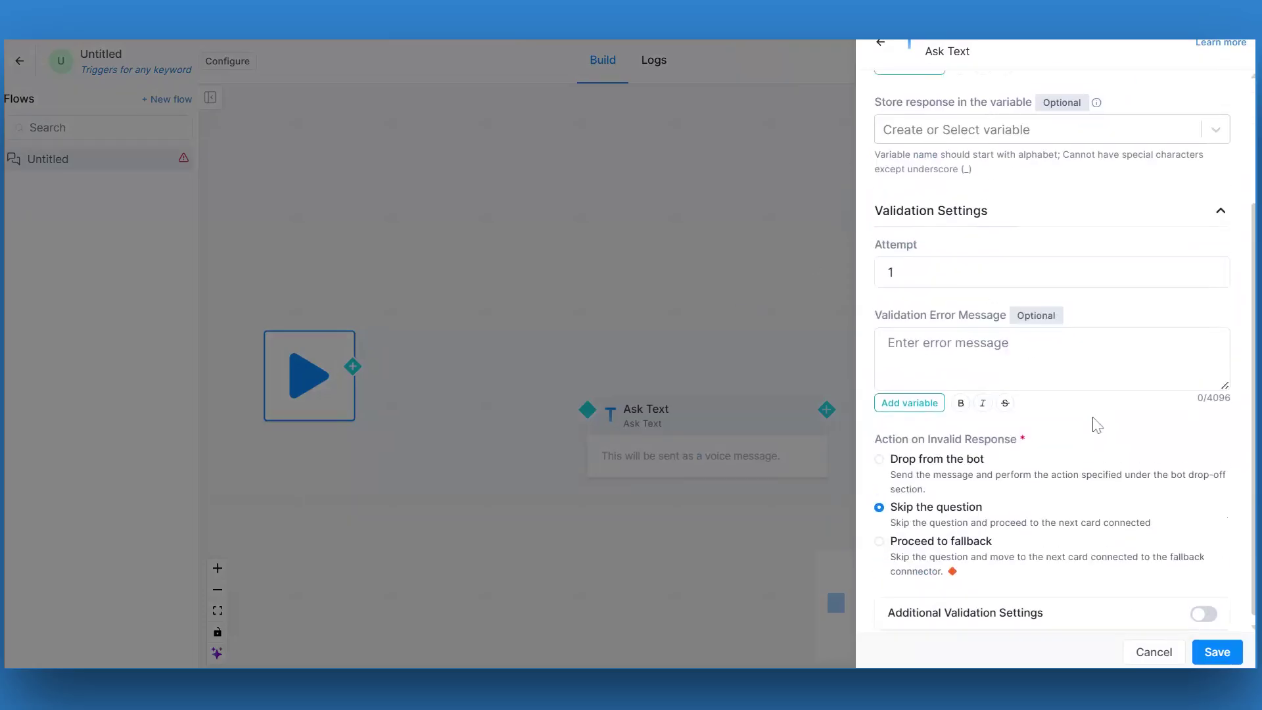
pyautogui.click(1217, 652)
# Place the Ask Text card beside the Start node and connect Start to it
pyautogui.moveTo(654, 471); pyautogui.dragTo(607, 361)
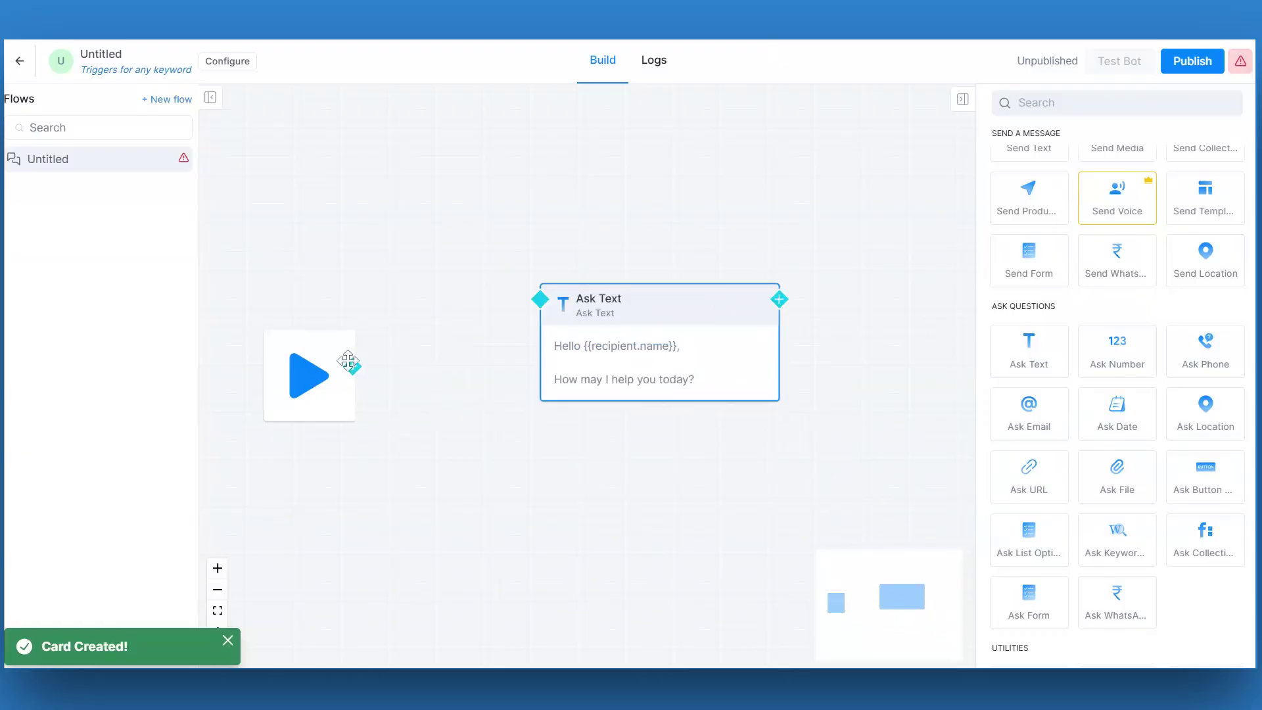
pyautogui.moveTo(352, 366); pyautogui.dragTo(540, 299)
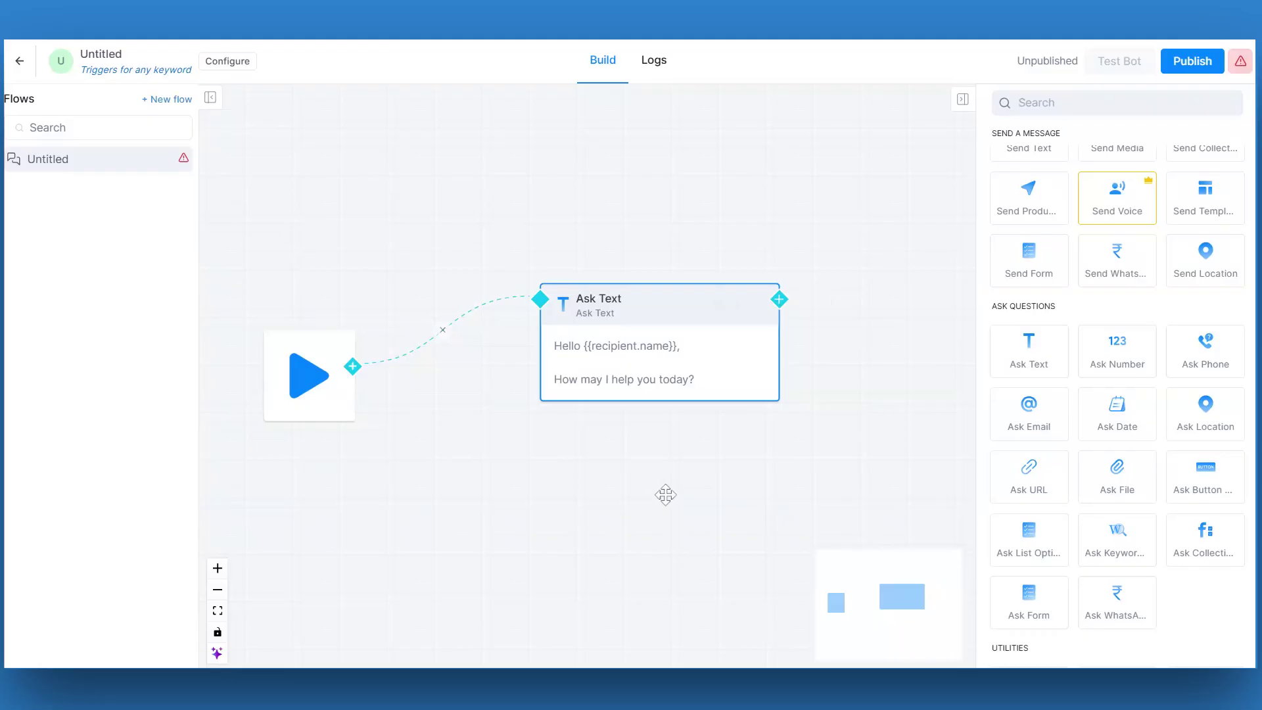
pyautogui.moveTo(666, 495); pyautogui.dragTo(596, 497)
pyautogui.scroll(-2, 1125, 474)
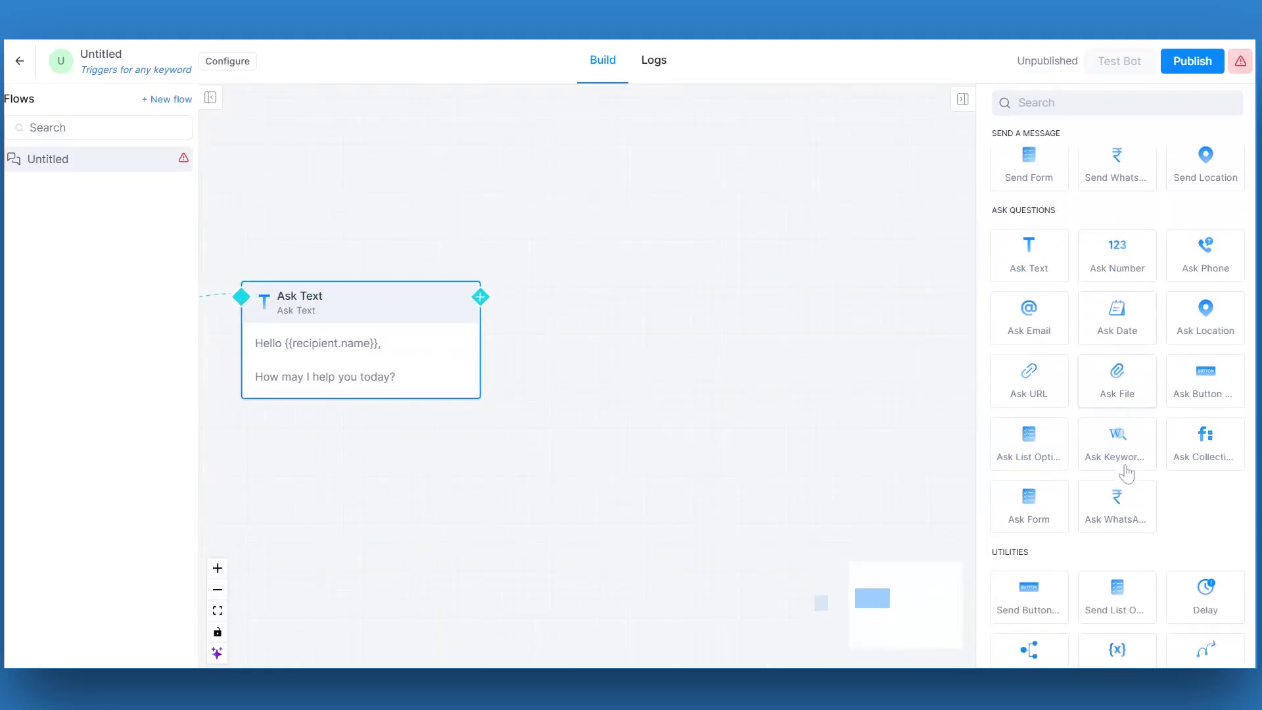
# Add an Ask List Option card asking what areas you need guidance with
pyautogui.click(1035, 469)
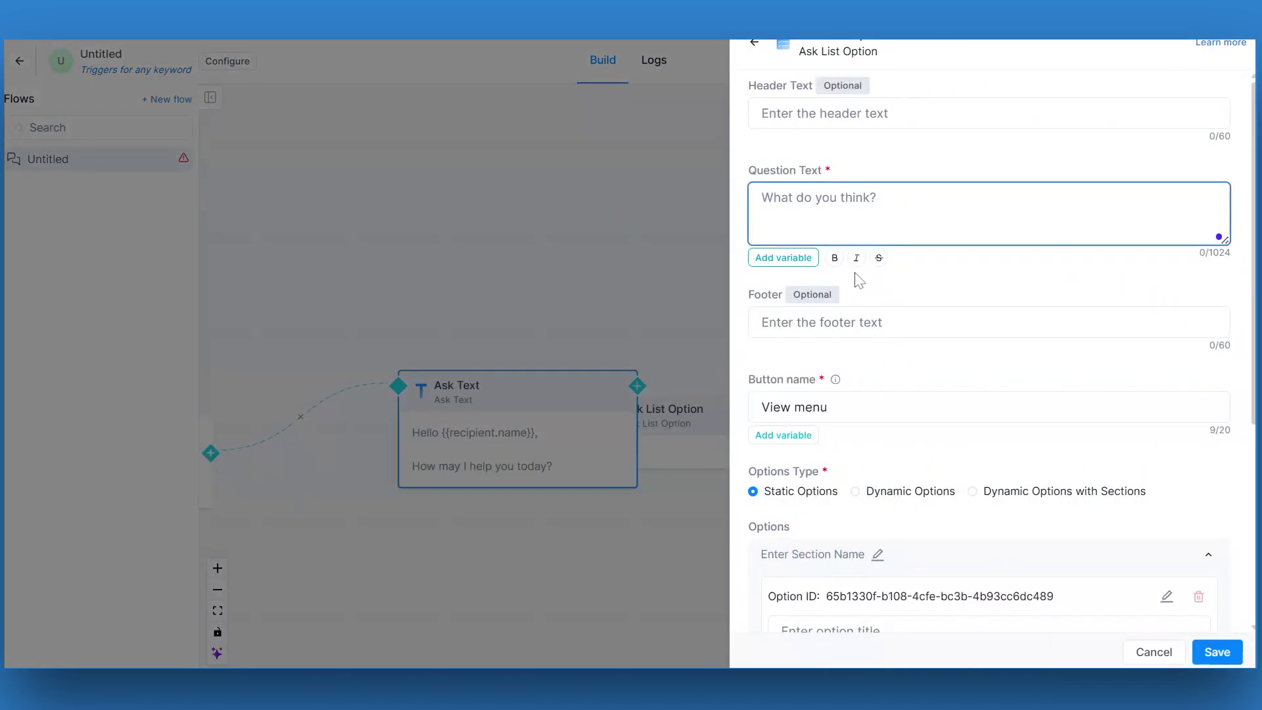
pyautogui.write('Wha')
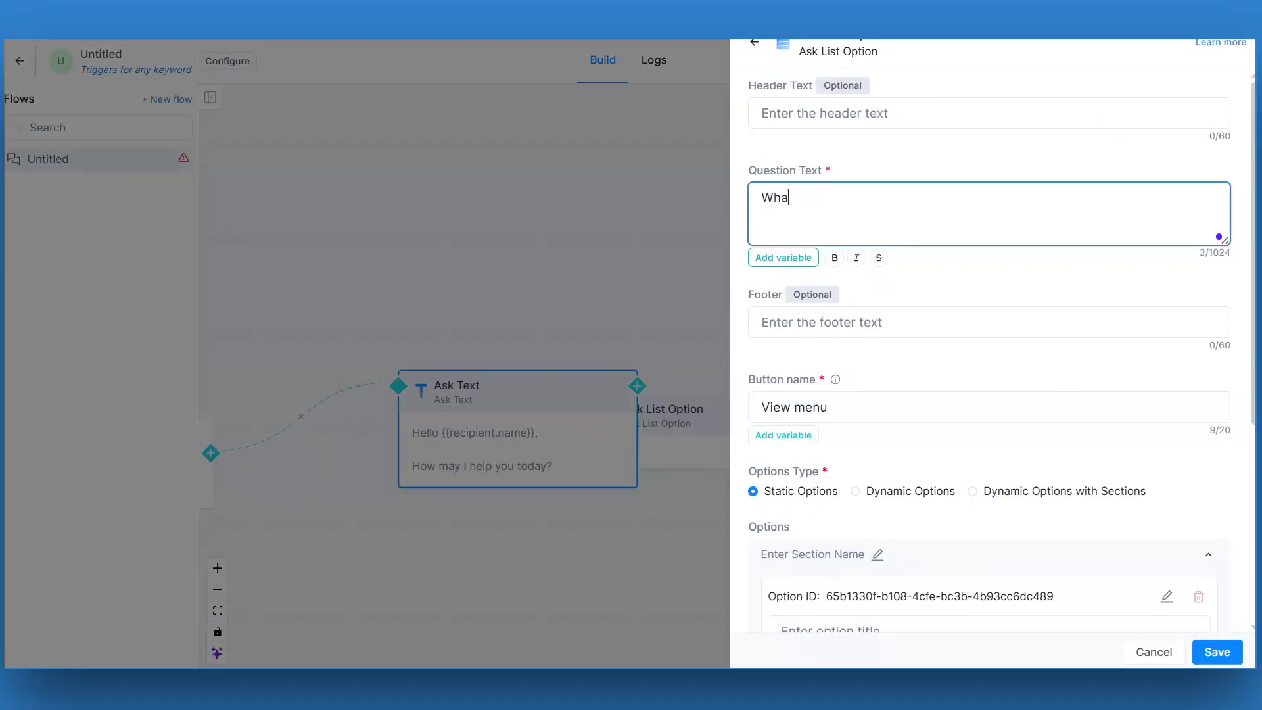
pyautogui.write('t areas do you need ')
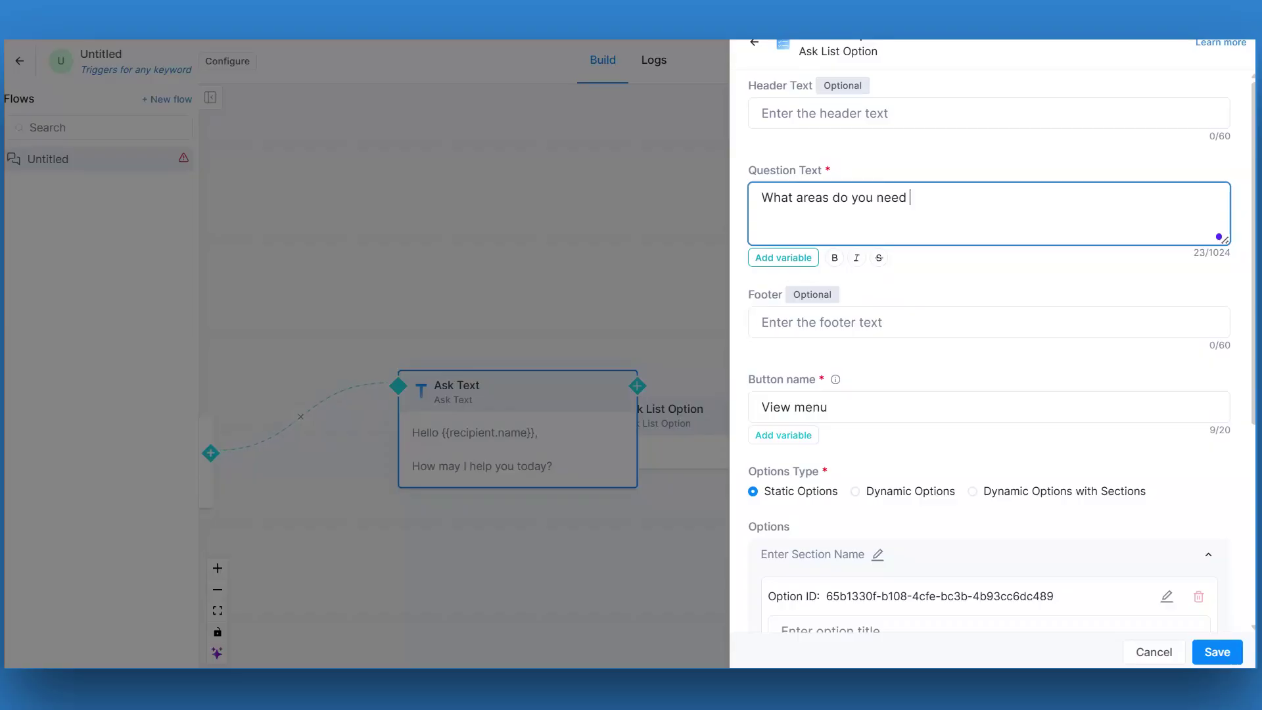
pyautogui.write('help')
pyautogui.press('BackSpace')
pyautogui.press('BackSpace')
pyautogui.press('BackSpace')
pyautogui.write('guidance wi')
pyautogui.scroll(-5, 809, 409)
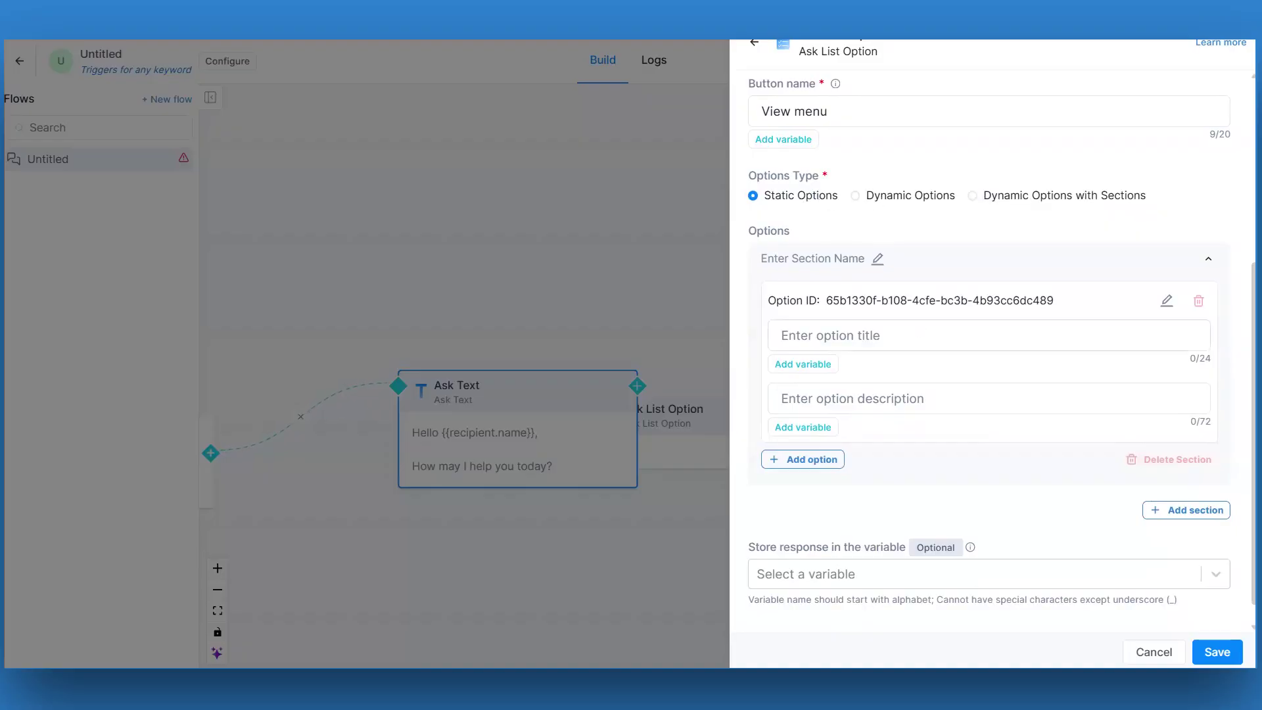
# Add list options Chatbots, Integrations and Shared Team Inbox
pyautogui.click(855, 336)
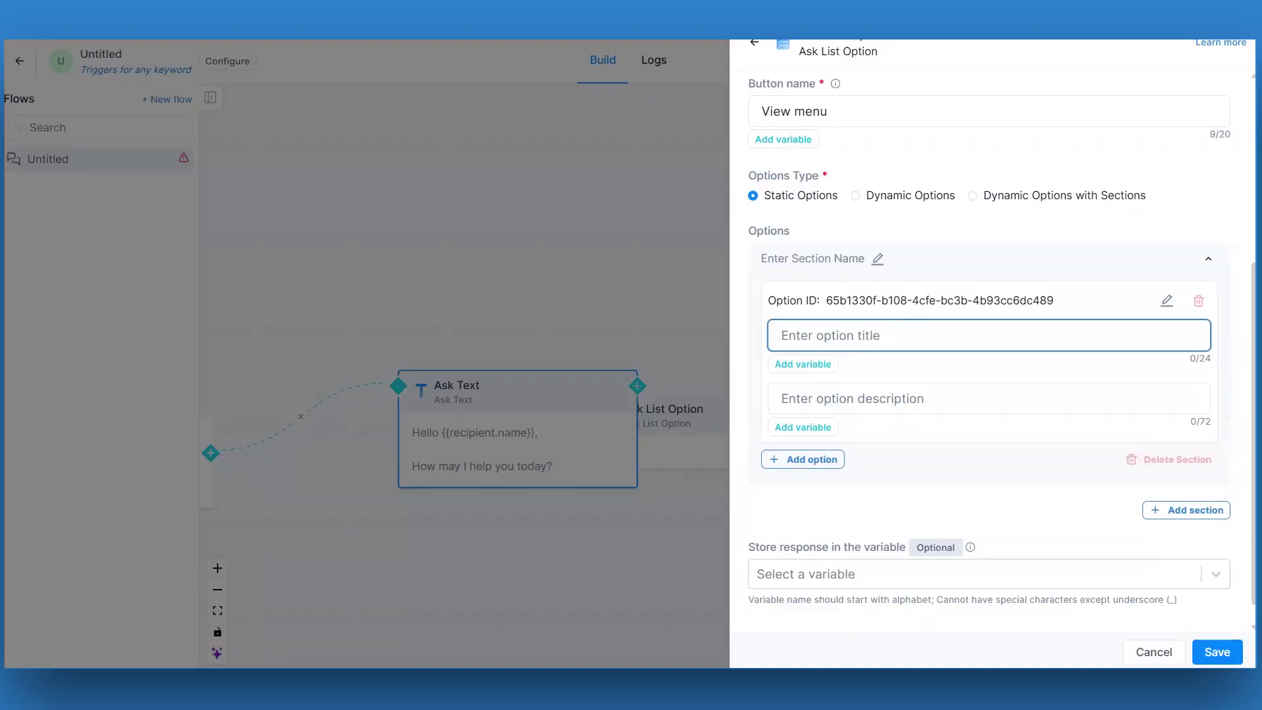
pyautogui.write('Chatbots')
pyautogui.scroll(-1, 986, 395)
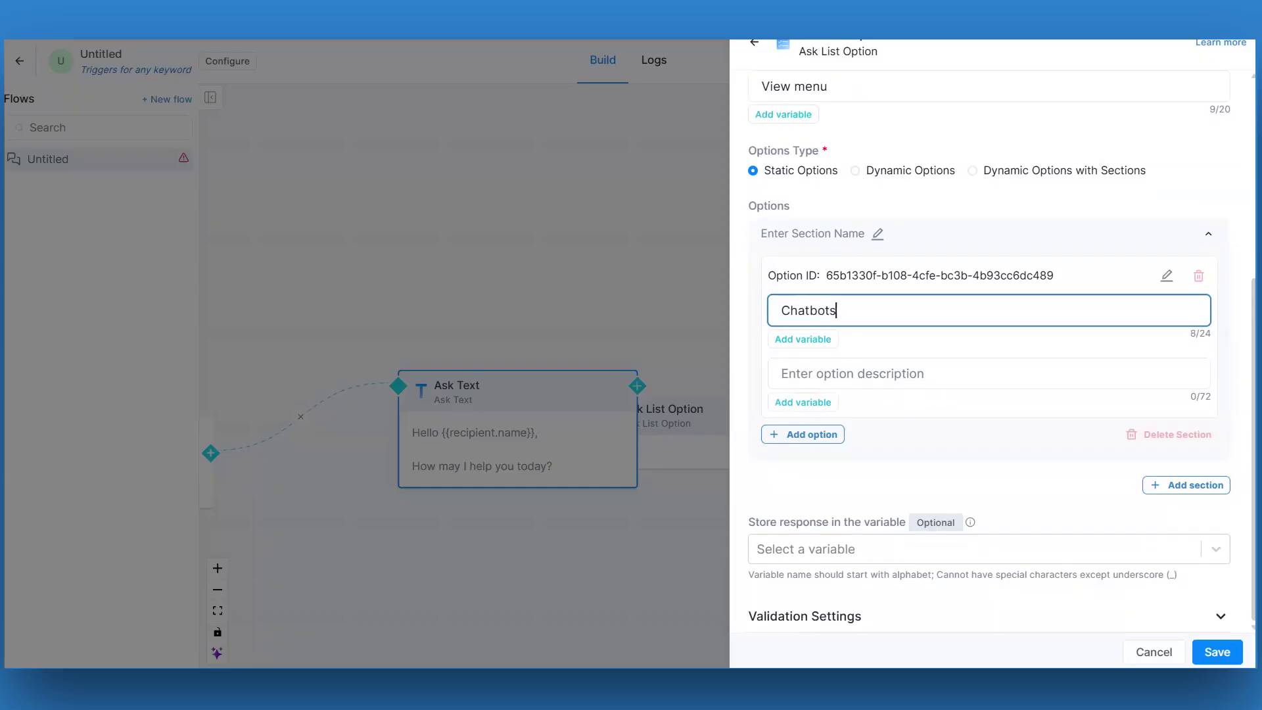
pyautogui.click(810, 434)
pyautogui.click(855, 482)
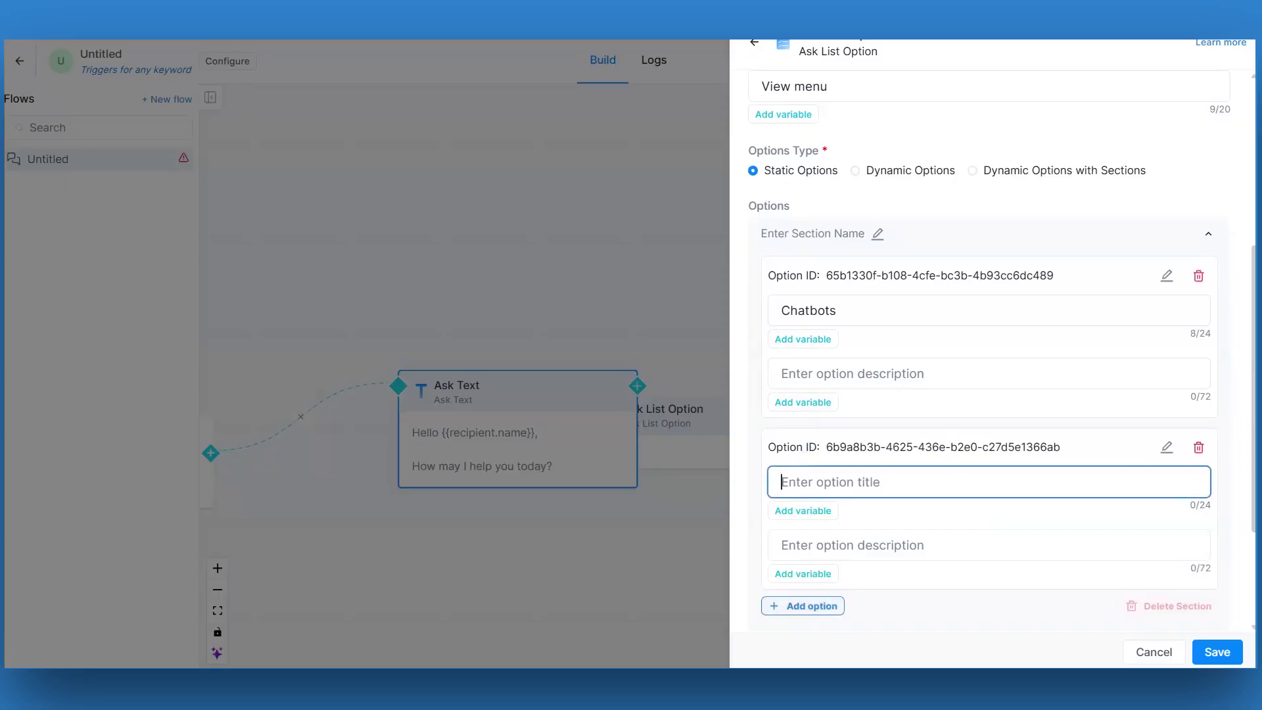
pyautogui.write('Integrations')
pyautogui.scroll(-2, 802, 493)
pyautogui.click(801, 489)
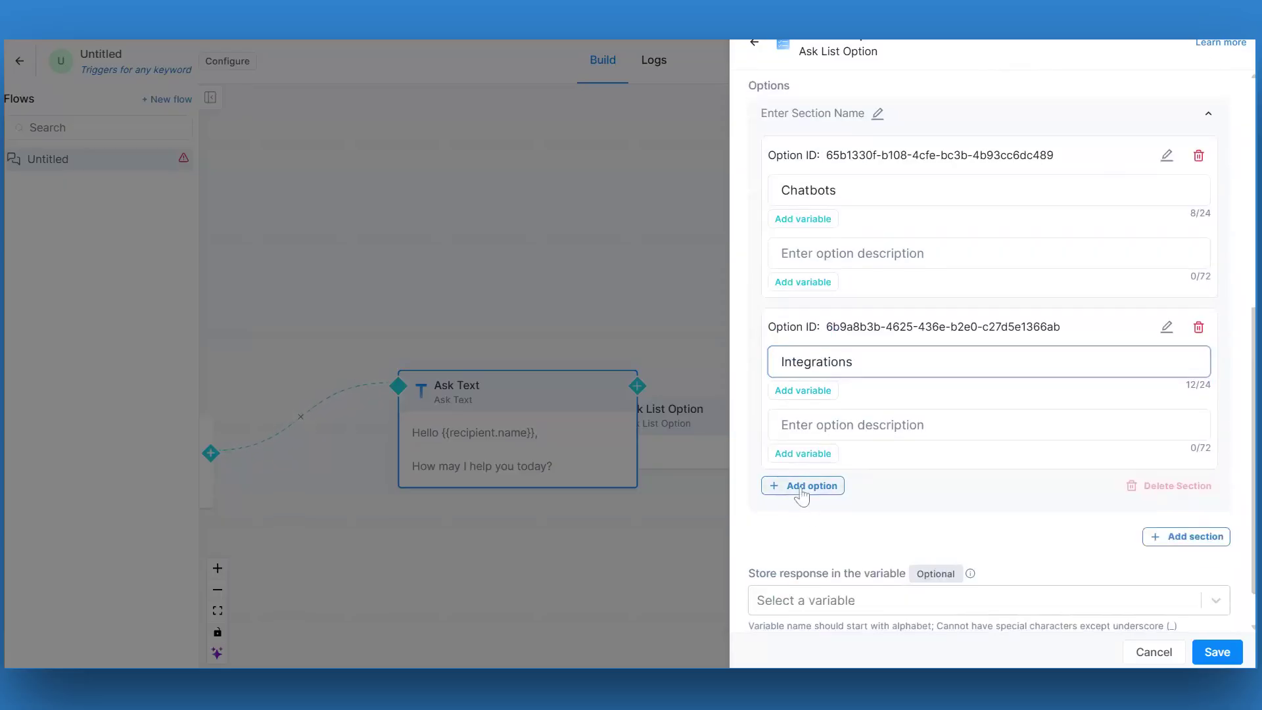
pyautogui.click(802, 490)
pyautogui.write('S')
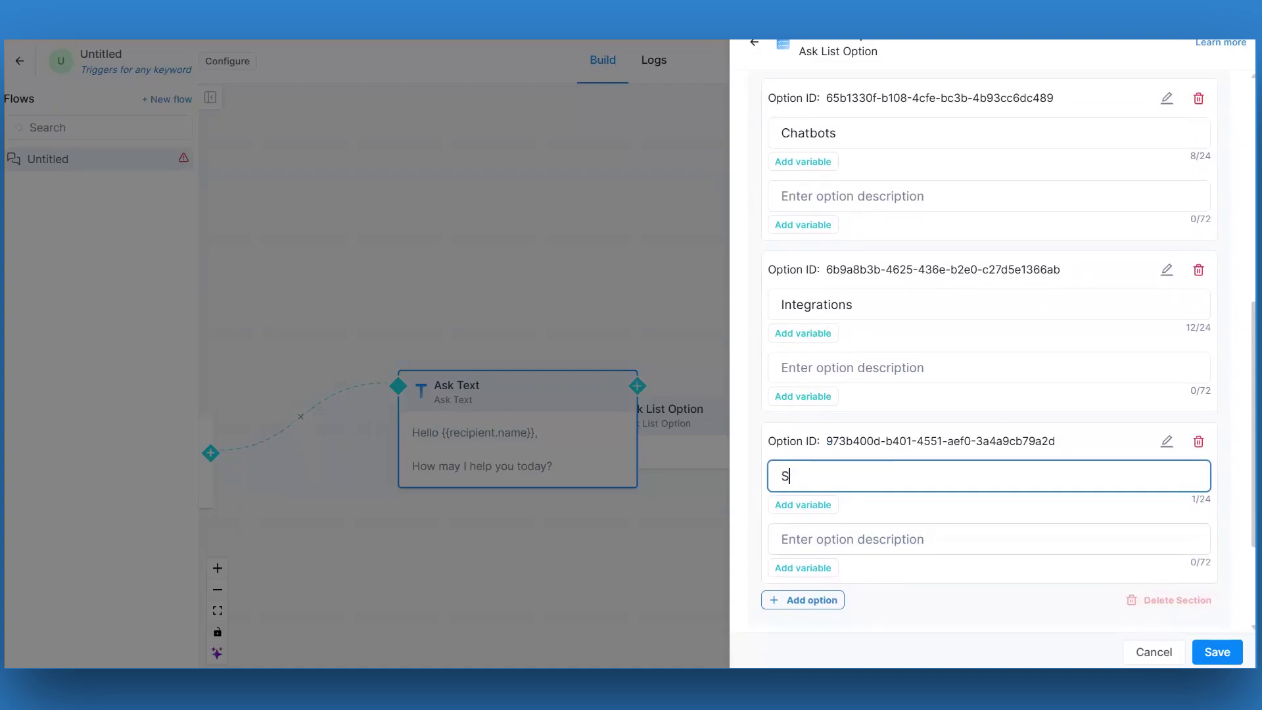
pyautogui.write('hared Team Inbox')
# Add a fourth option, WhatsApp API Info, and store replies in a new user_response variable
pyautogui.scroll(-2, 819, 463)
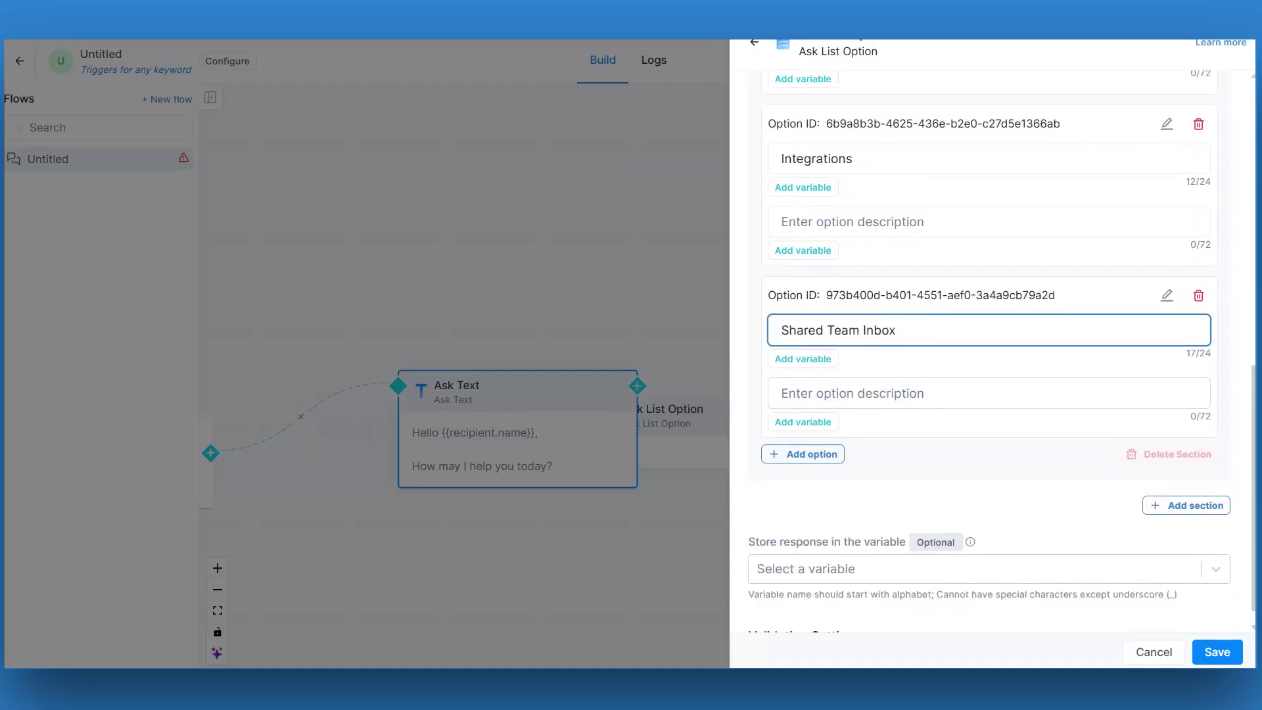
pyautogui.click(816, 458)
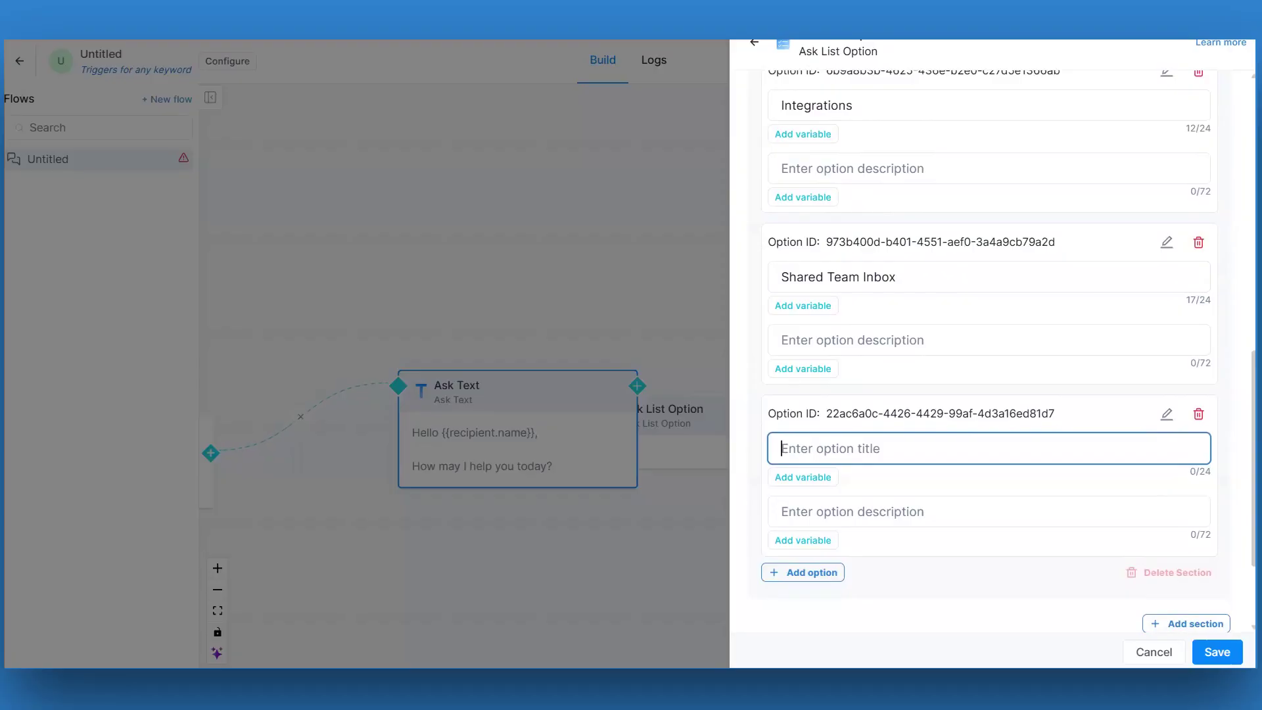
pyautogui.write('WhatsApp APUI I')
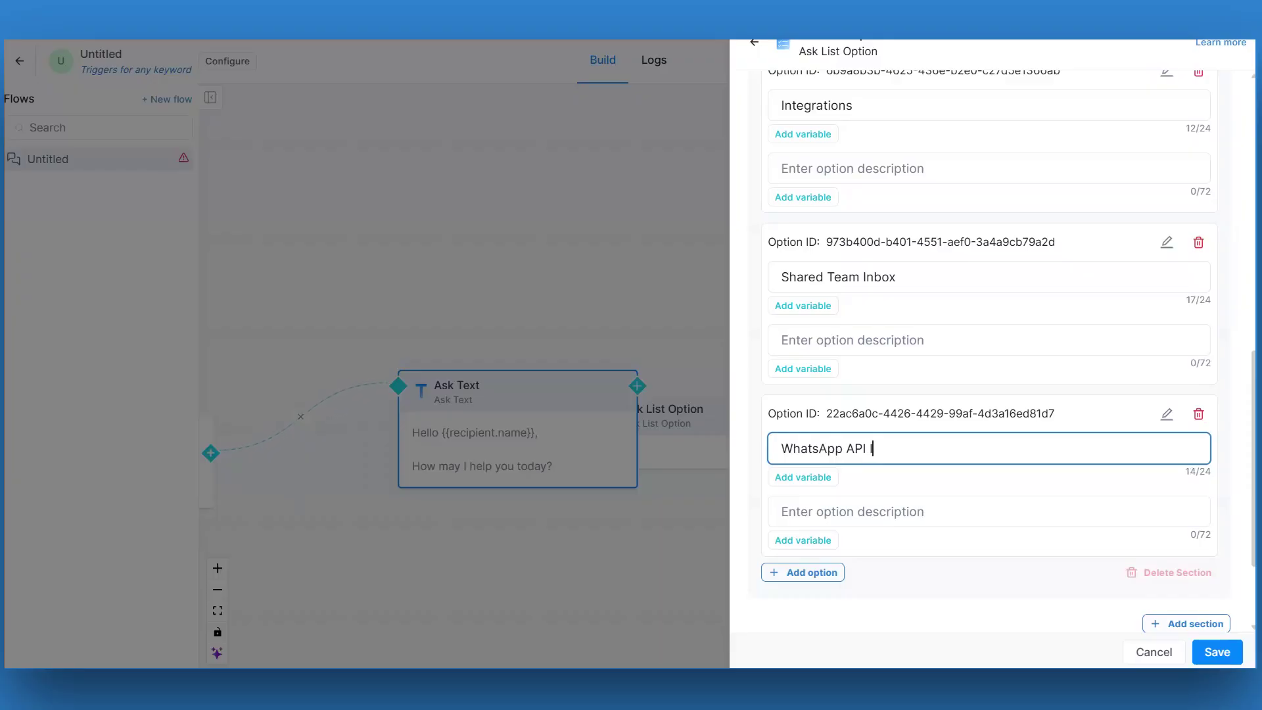
pyautogui.write('nfo')
pyautogui.scroll(-1, 1186, 628)
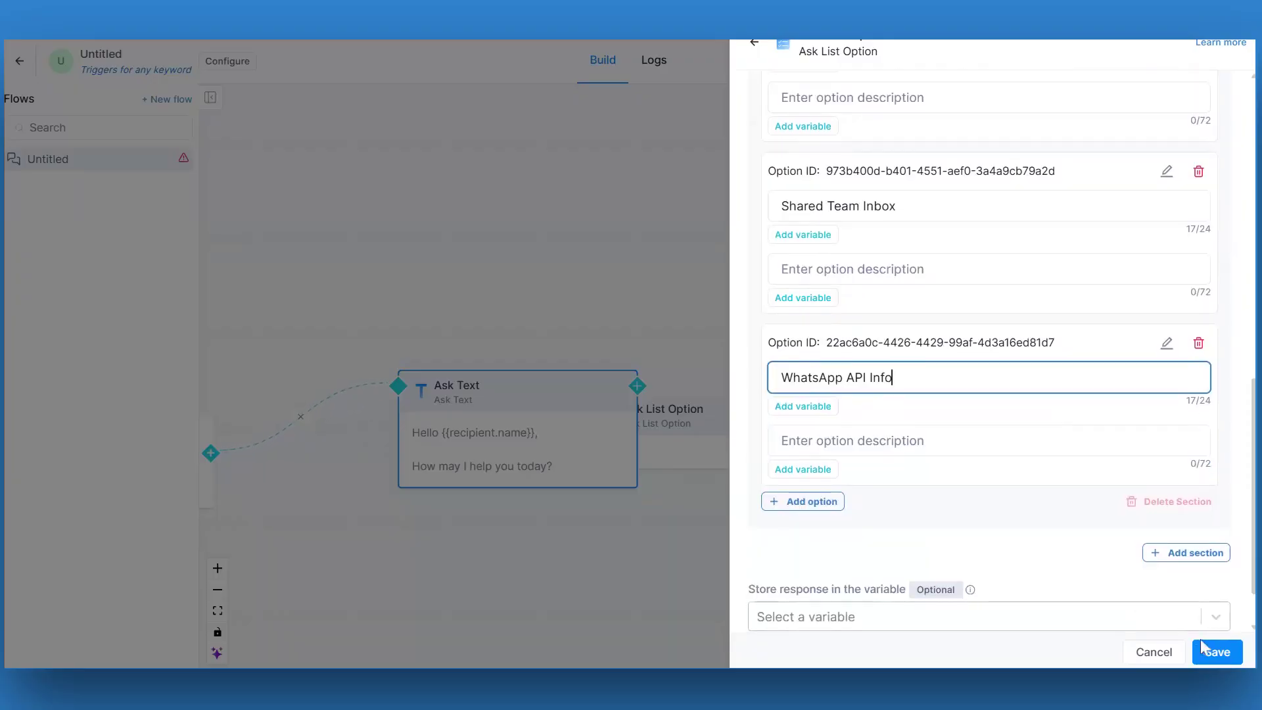
pyautogui.scroll(-1, 986, 394)
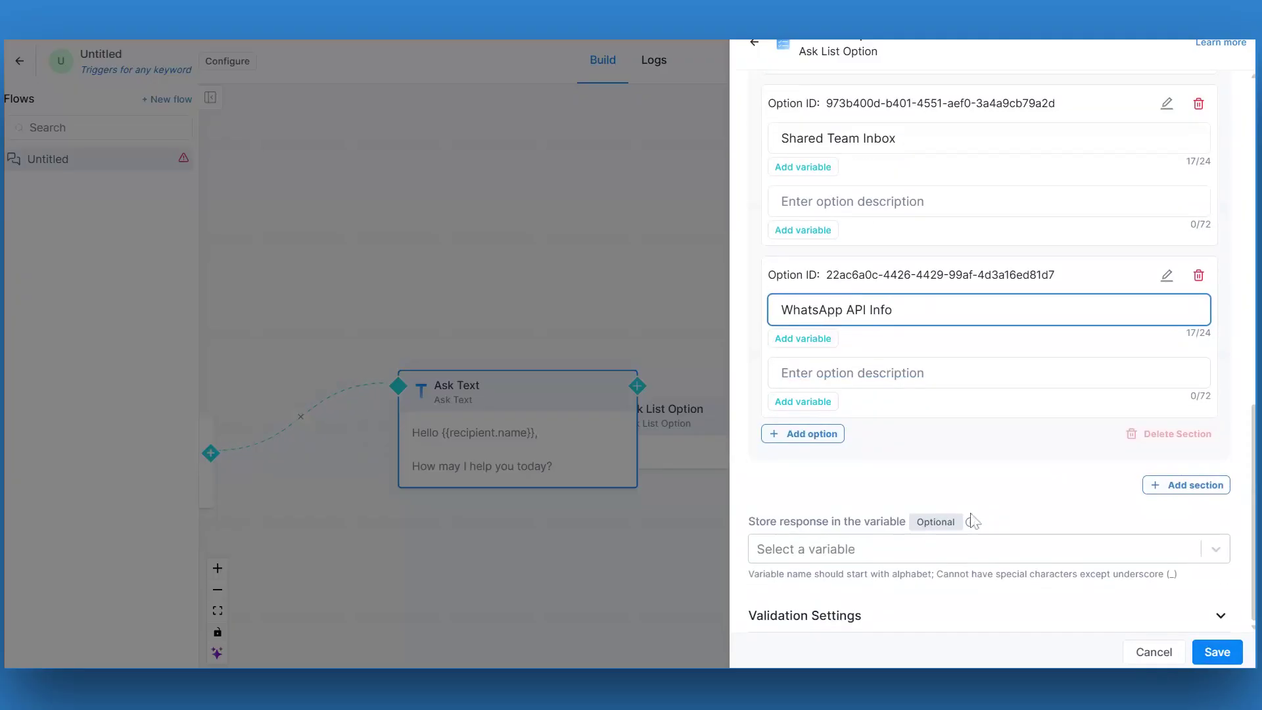
pyautogui.click(919, 552)
pyautogui.write('user r')
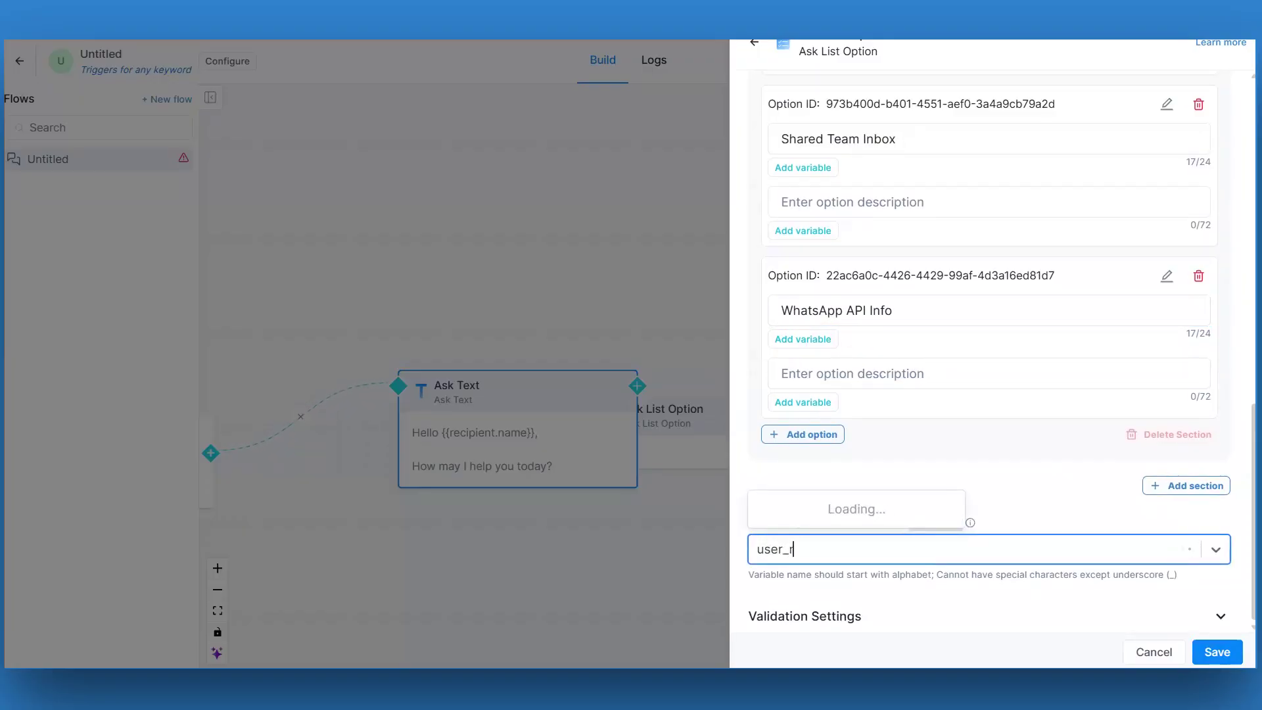
pyautogui.write('esponse')
pyautogui.click(900, 516)
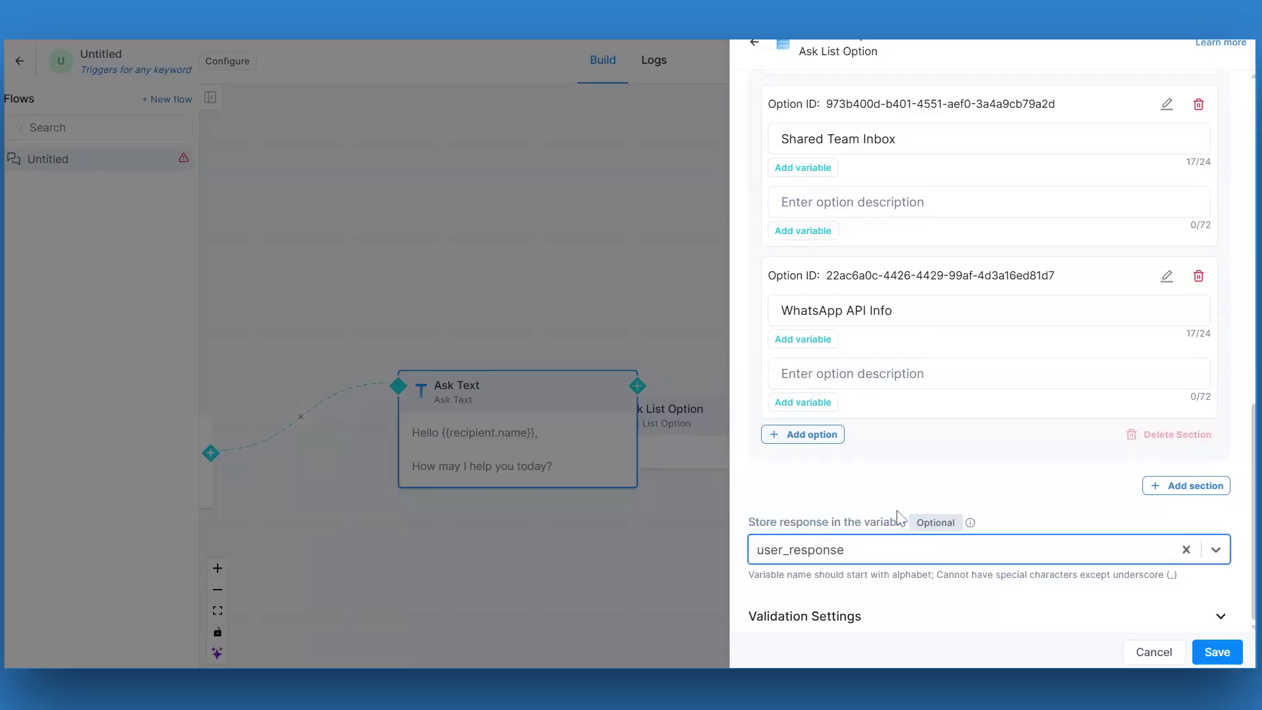
# Save the Ask List Option card, position it, and link the Ask Text card's output to it
pyautogui.click(1205, 655)
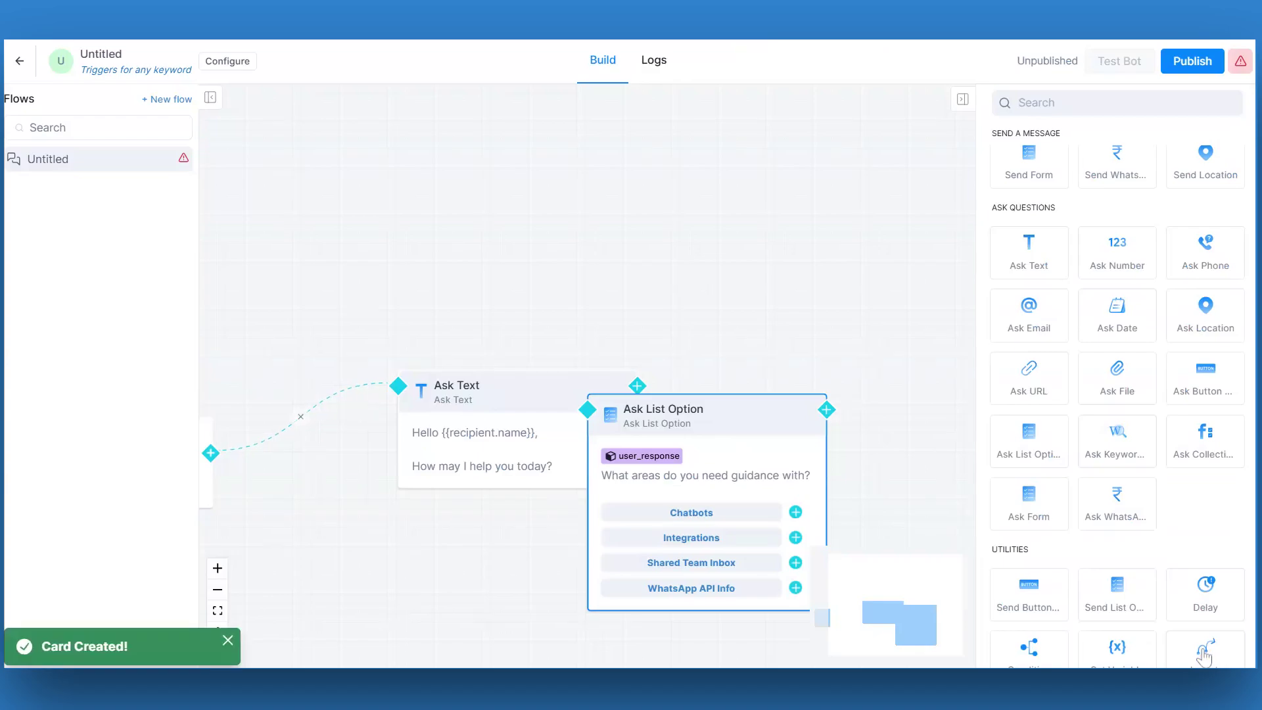
pyautogui.moveTo(594, 480); pyautogui.dragTo(784, 417)
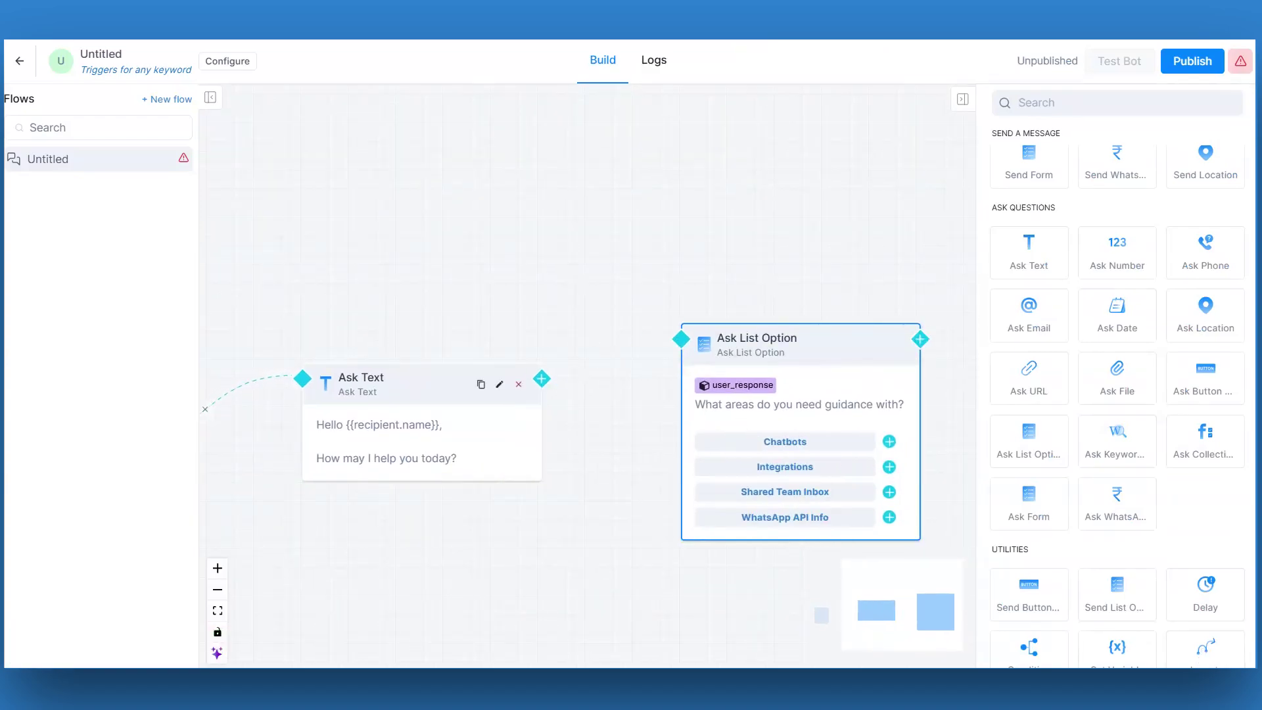
pyautogui.moveTo(542, 378); pyautogui.dragTo(680, 332)
pyautogui.hscroll(2, 819, 359)
pyautogui.hscroll(1, 819, 359)
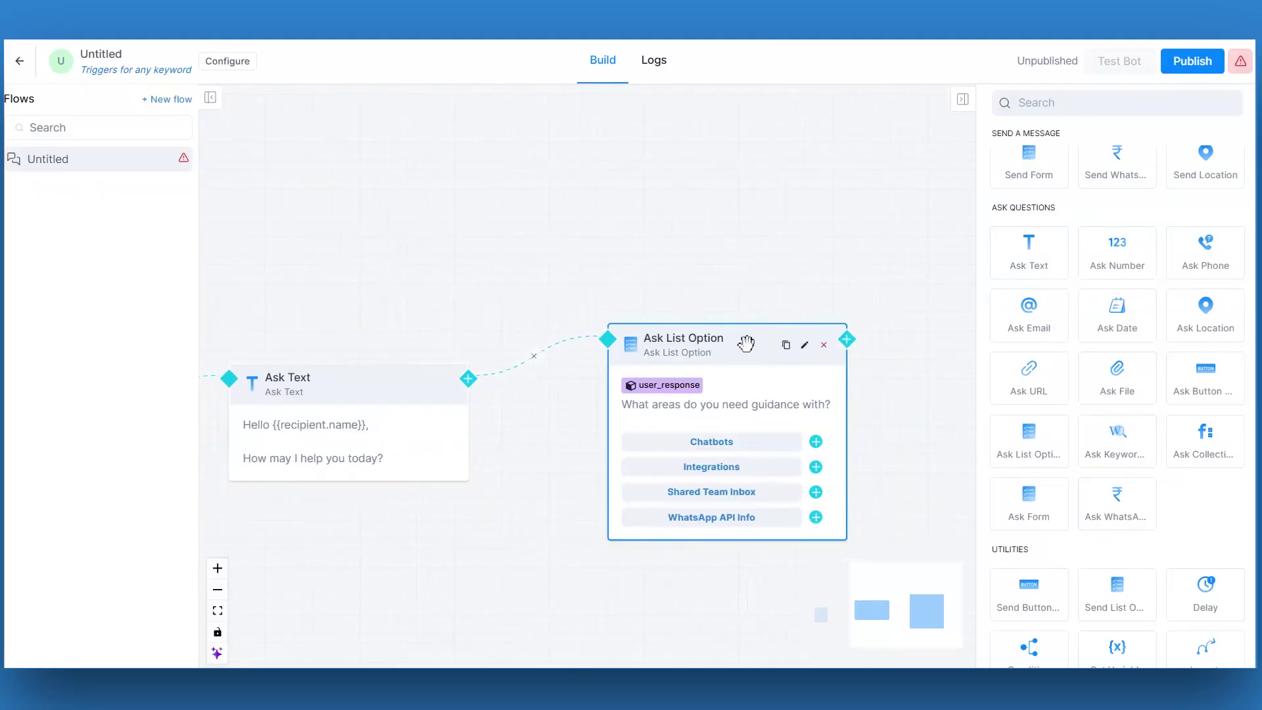
pyautogui.moveTo(746, 343); pyautogui.dragTo(744, 217)
pyautogui.hscroll(5, 928, 473)
pyautogui.scroll(4, 1126, 371)
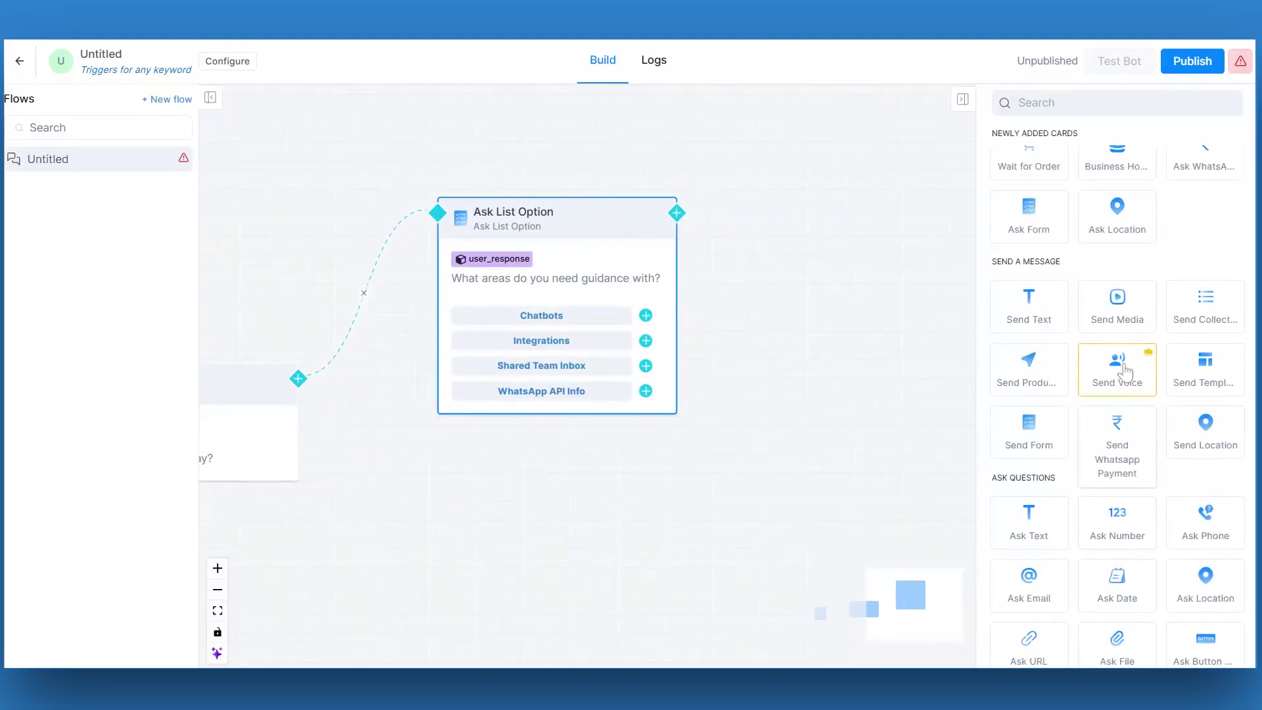
# Add and save a Send Text card: 'We receive you concern. One of our agents will get in touch with you shortly.'
pyautogui.click(1051, 315)
pyautogui.write('We g')
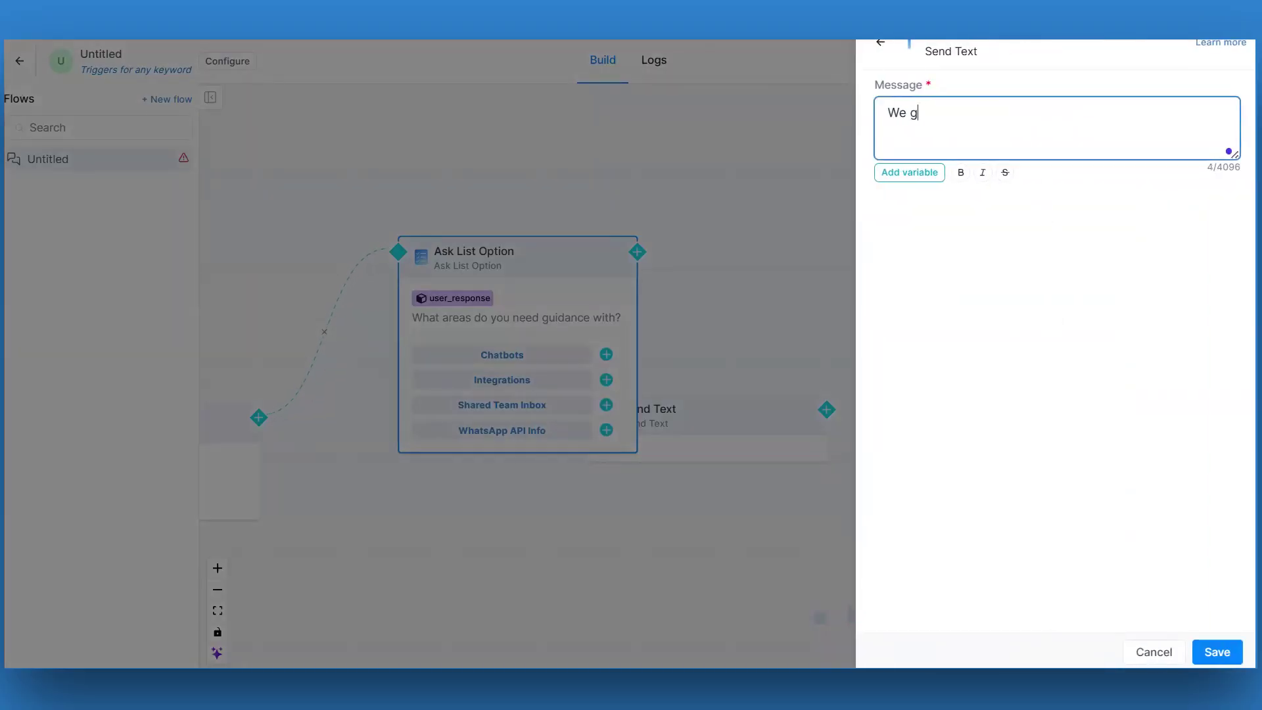
pyautogui.press('BackSpace')
pyautogui.write('receive you concern. One of our agents will')
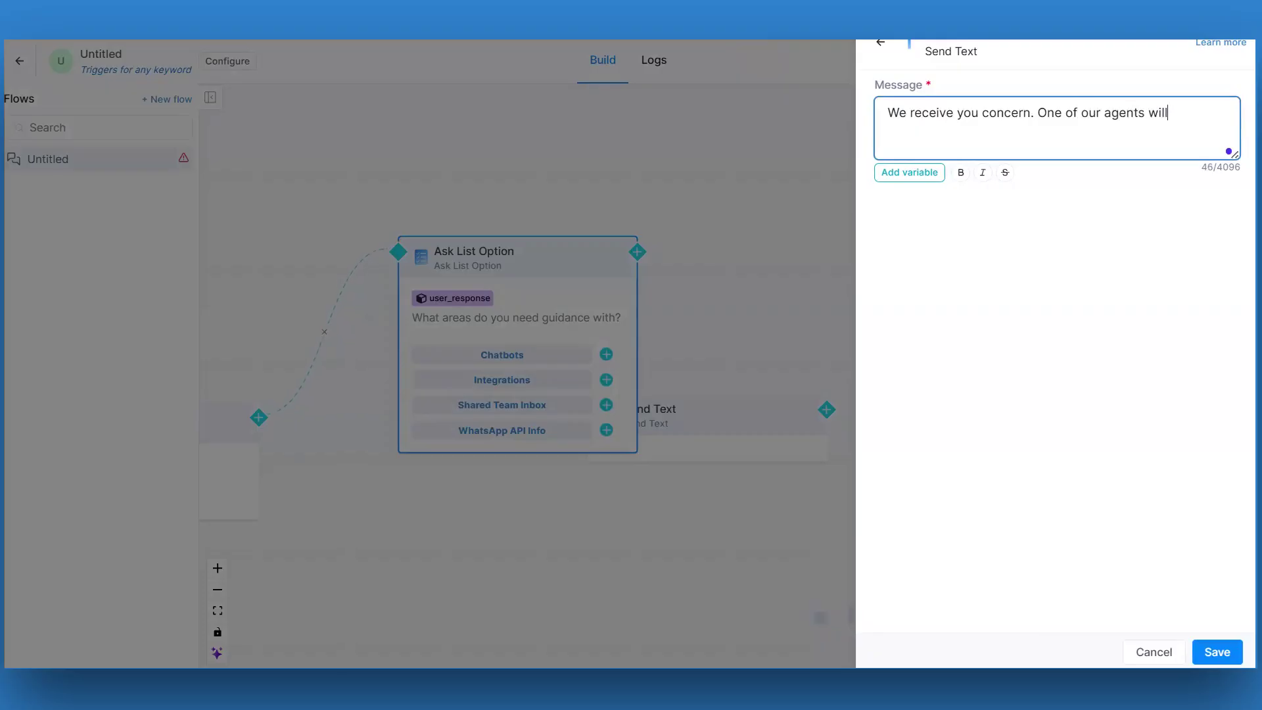
pyautogui.write(' get in touch with you')
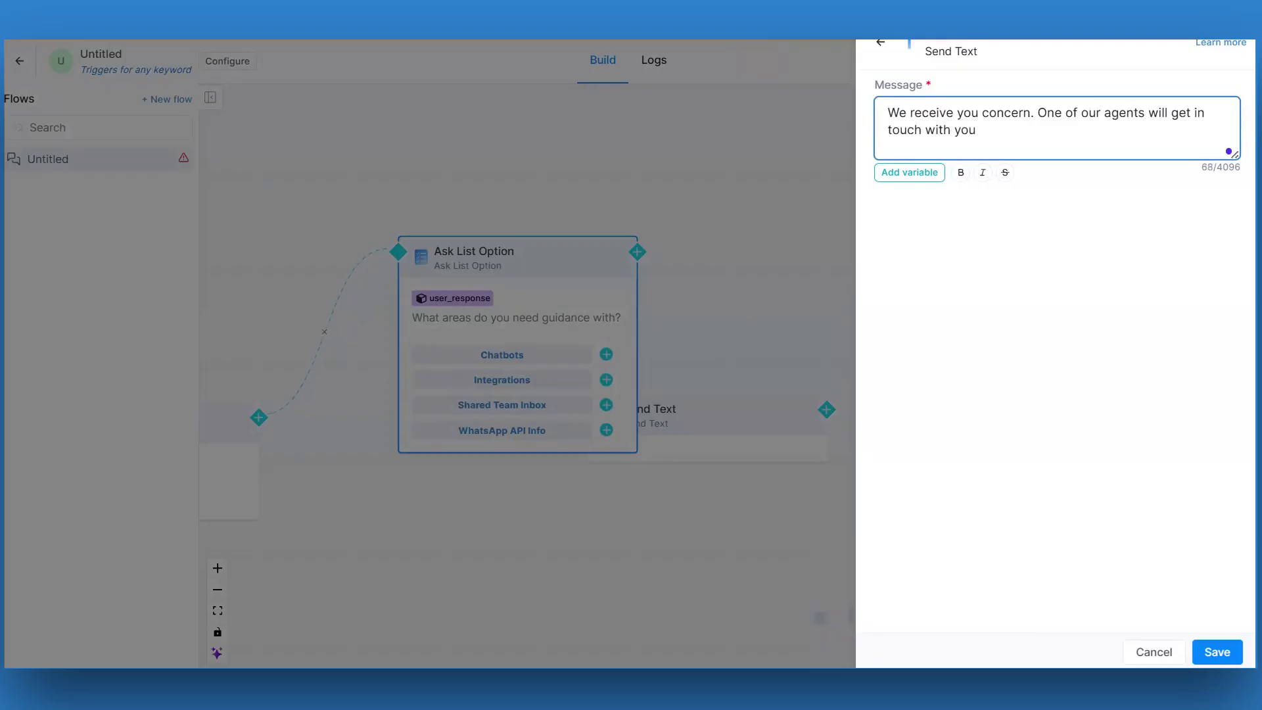
pyautogui.write('.')
pyautogui.press('BackSpace')
pyautogui.press('BackSpace')
pyautogui.write('shortly')
pyautogui.click(1217, 652)
pyautogui.moveTo(761, 428); pyautogui.dragTo(797, 214)
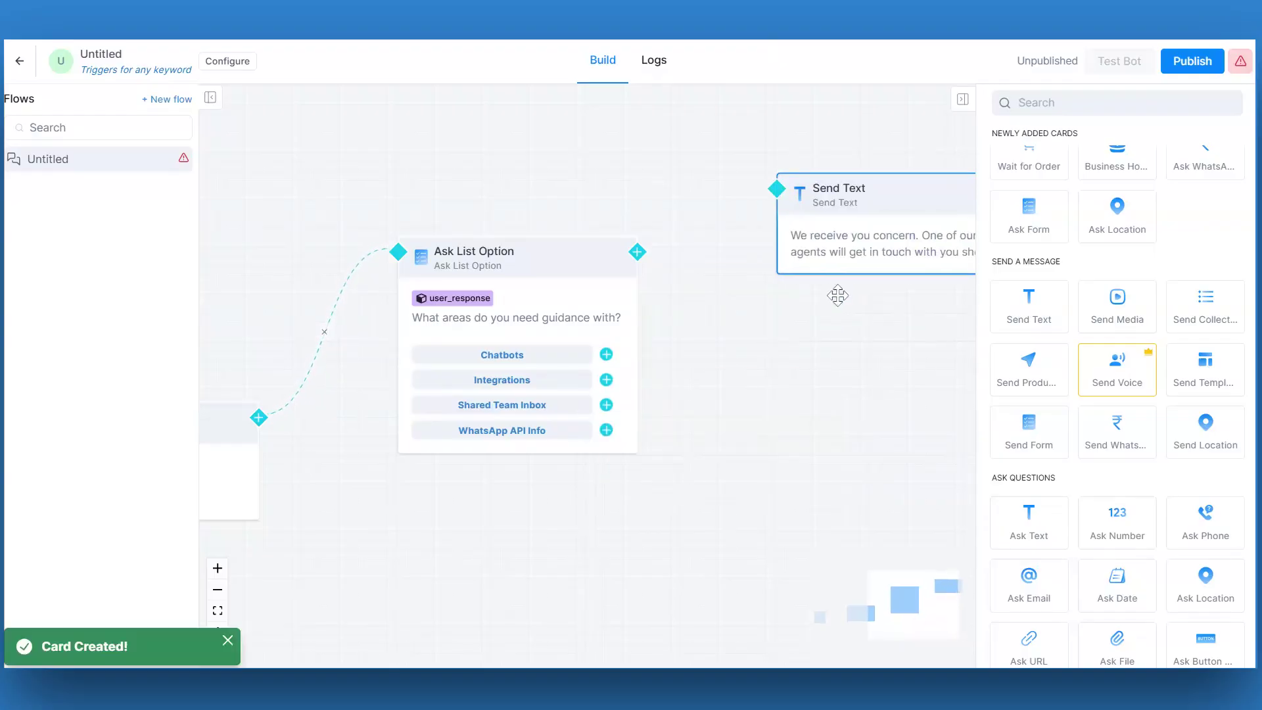
pyautogui.moveTo(657, 241); pyautogui.dragTo(552, 264)
pyautogui.hscroll(-10, 667, 470)
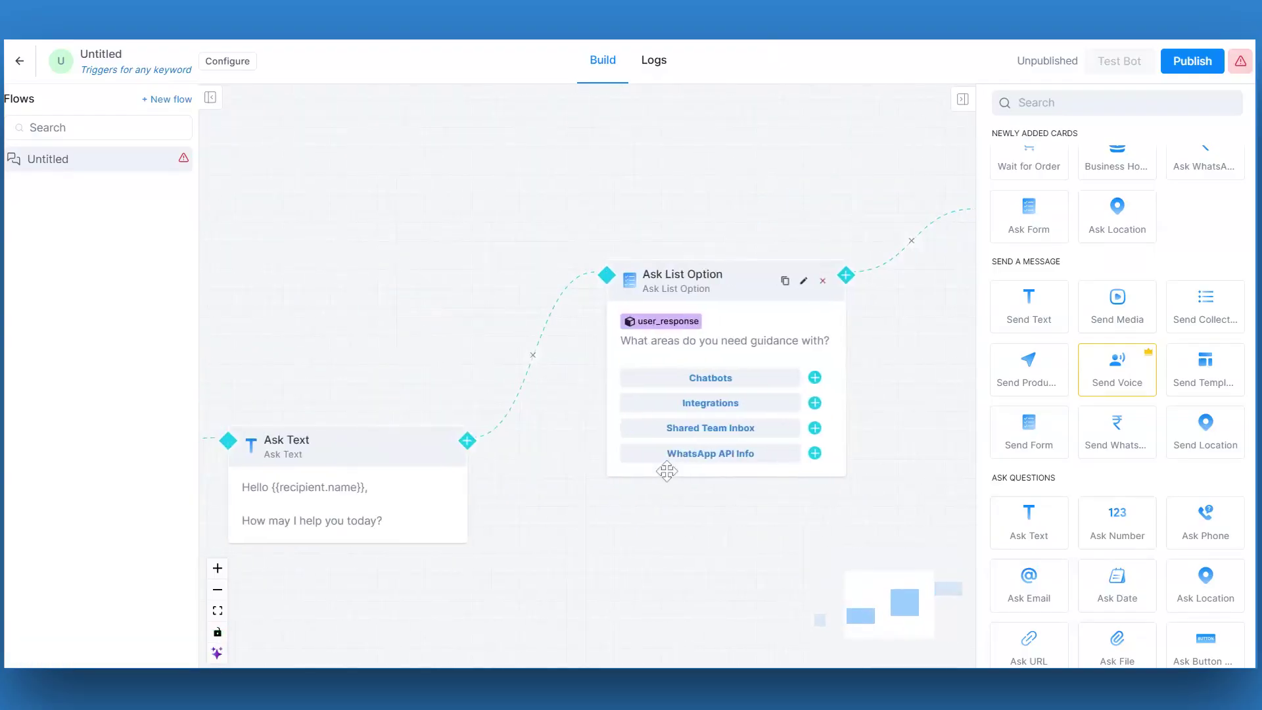
pyautogui.hscroll(11, 667, 470)
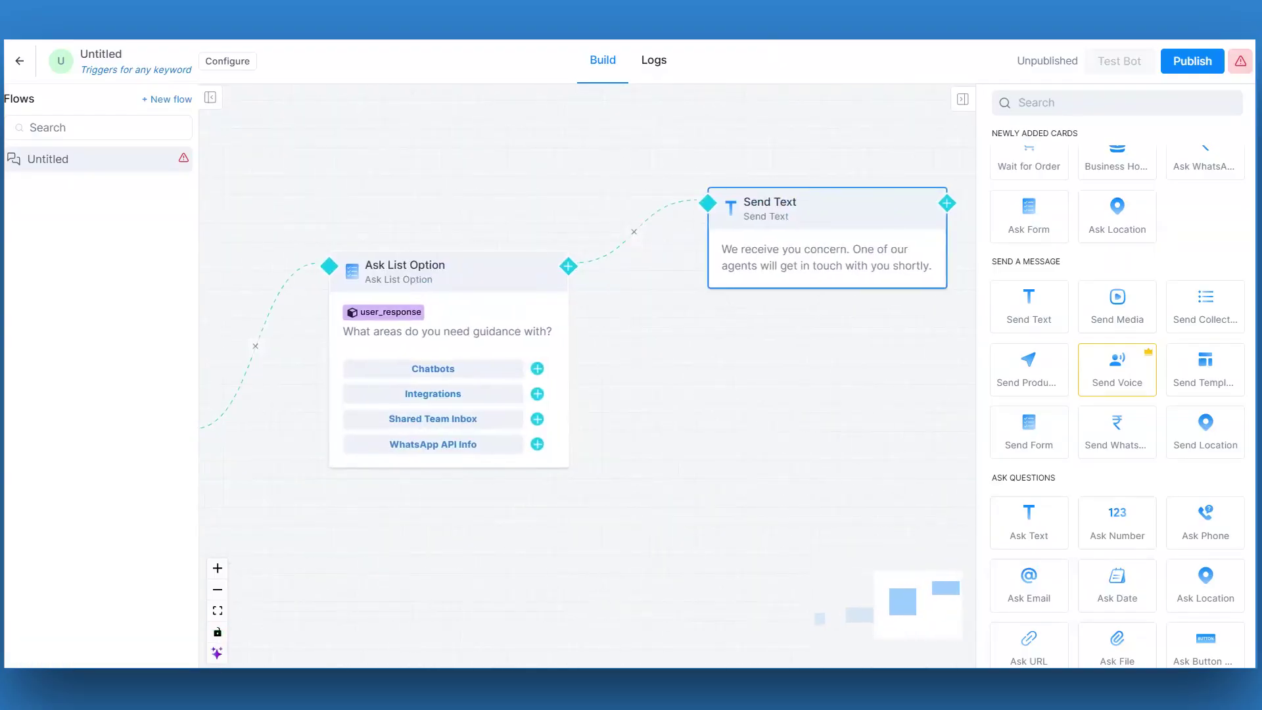
# Keep the any-keyword trigger and enable a nudge: 'We are still waiting for your response. Kindly revert…'
pyautogui.click(1211, 64)
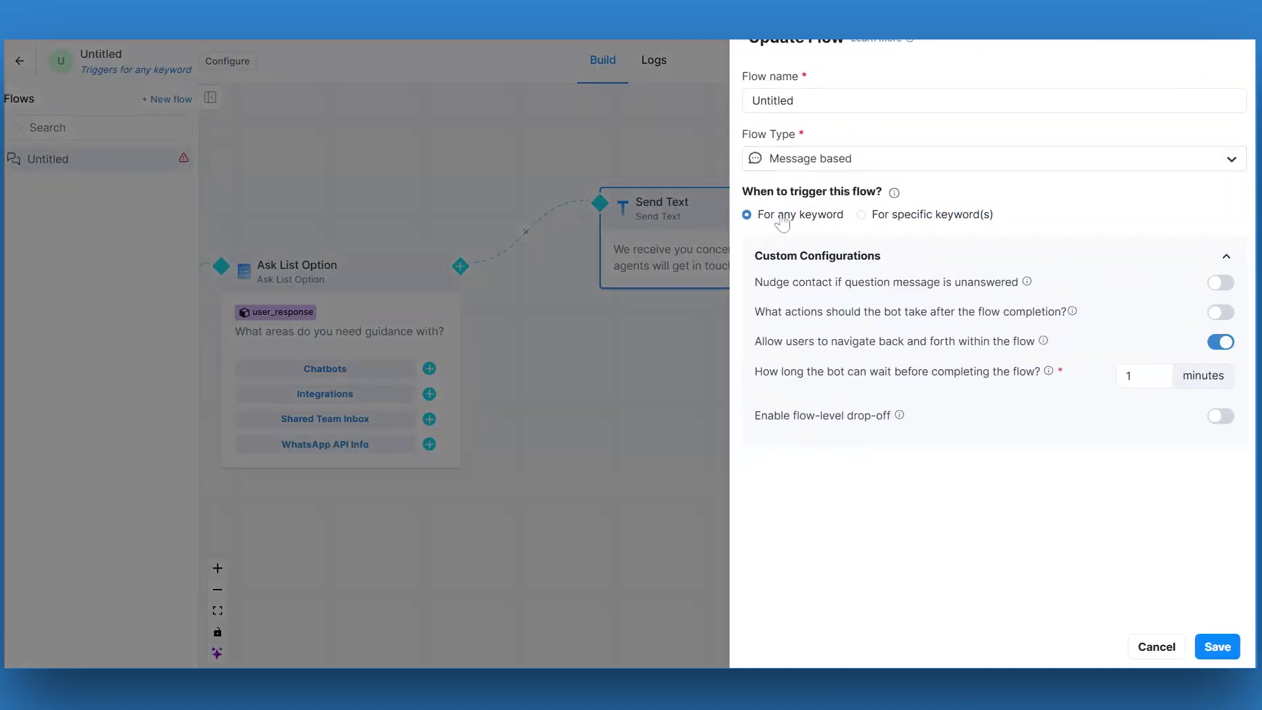
pyautogui.click(885, 220)
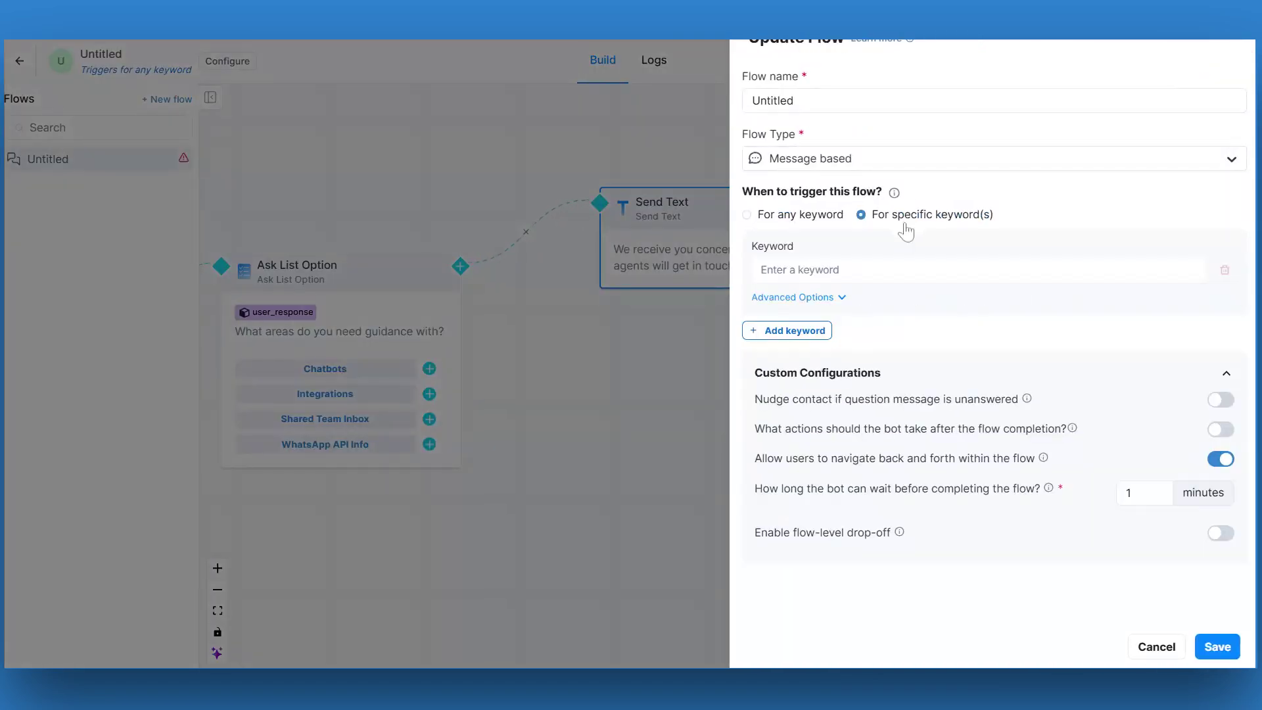
pyautogui.click(816, 217)
pyautogui.click(1220, 284)
pyautogui.click(986, 434)
pyautogui.write('We are still wiating for your tr')
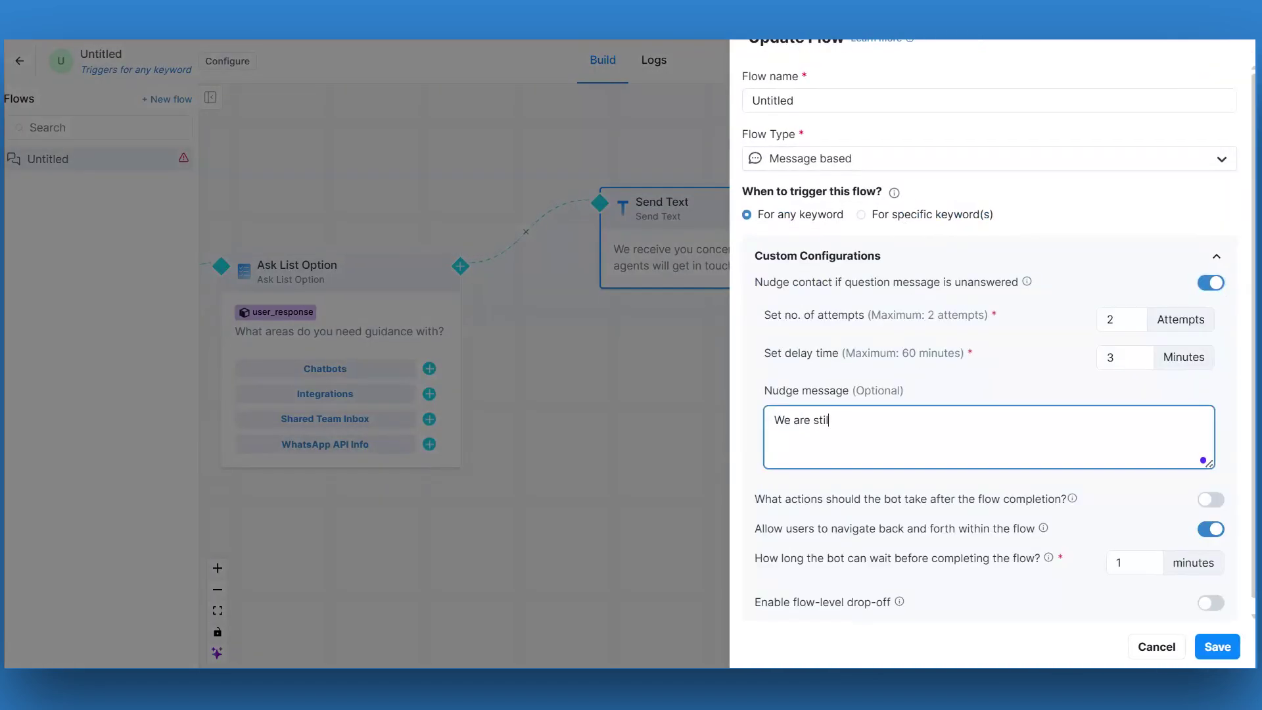
pyautogui.press('BackSpace')
pyautogui.press('BackSpace')
pyautogui.write('response. Kind')
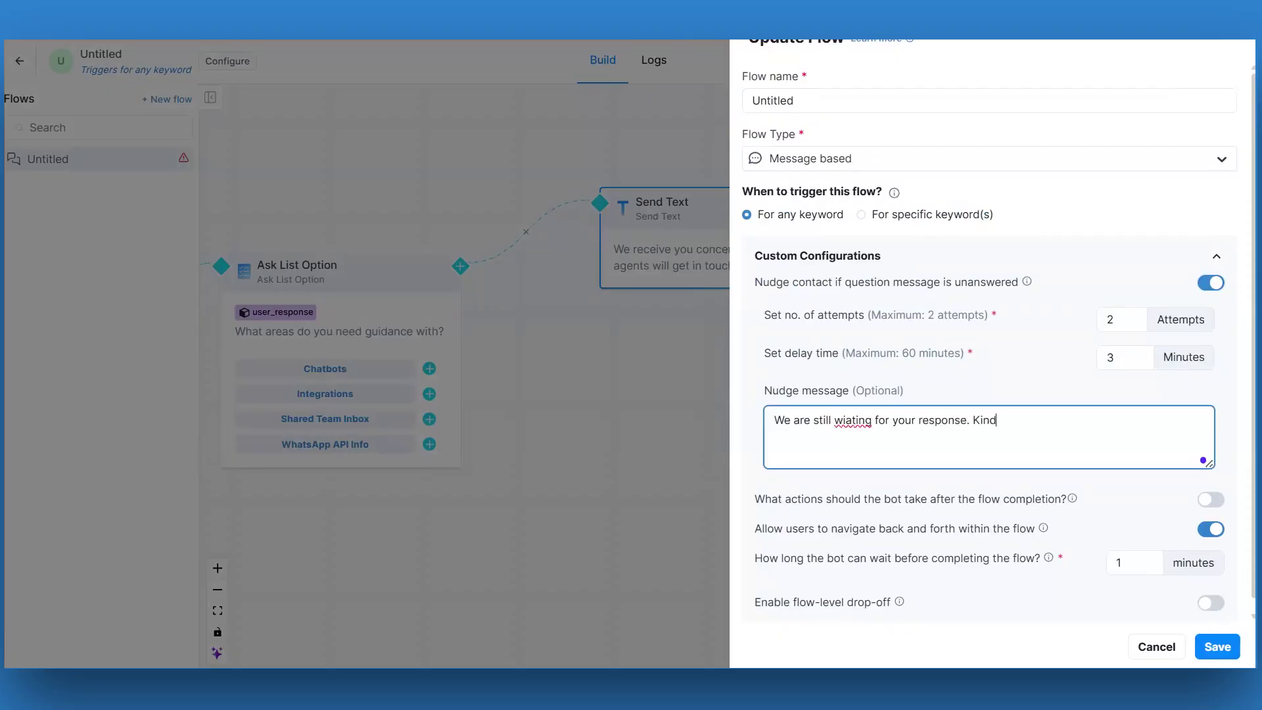
pyautogui.write('ly revert to the question if you still ')
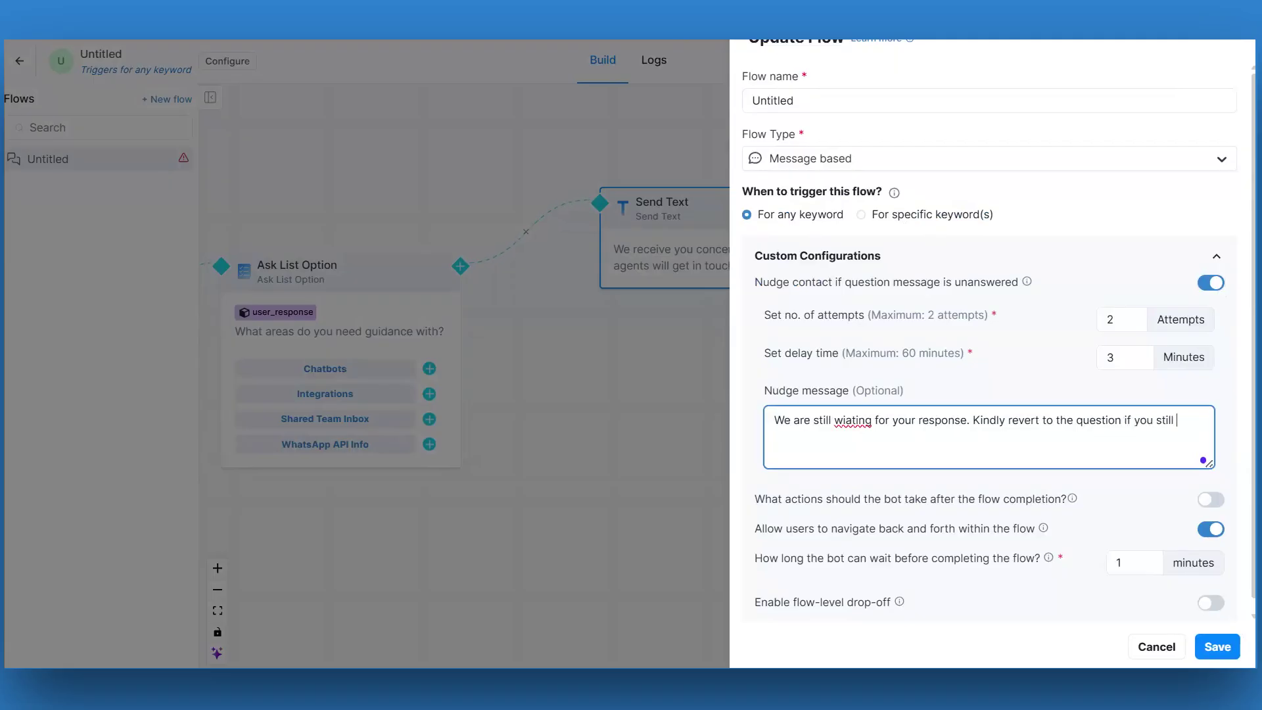
pyautogui.write('have any concerns.')
pyautogui.doubleClick(853, 420)
pyautogui.write('waiting')
pyautogui.scroll(-1, 960, 515)
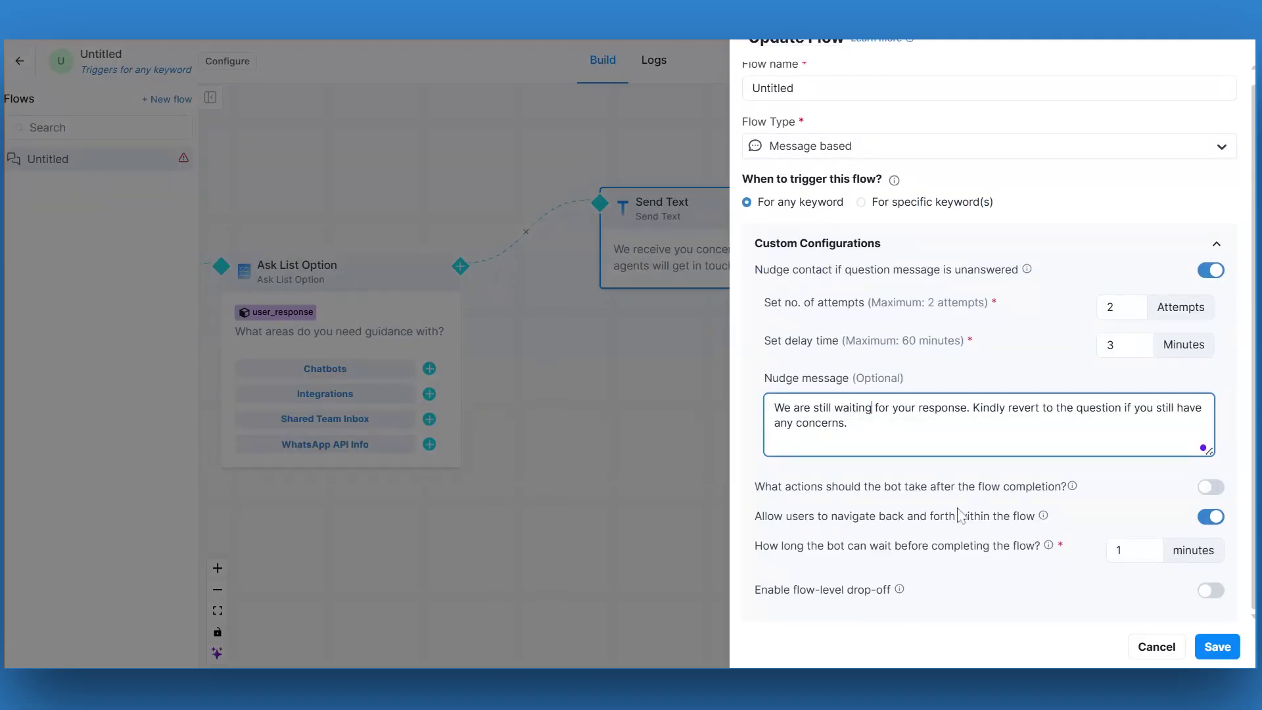
# Enable a flow-completion action that assigns the conversation to a chosen assignee
pyautogui.click(1212, 490)
pyautogui.click(792, 482)
pyautogui.click(797, 480)
pyautogui.click(862, 530)
pyautogui.click(1072, 484)
pyautogui.click(1043, 523)
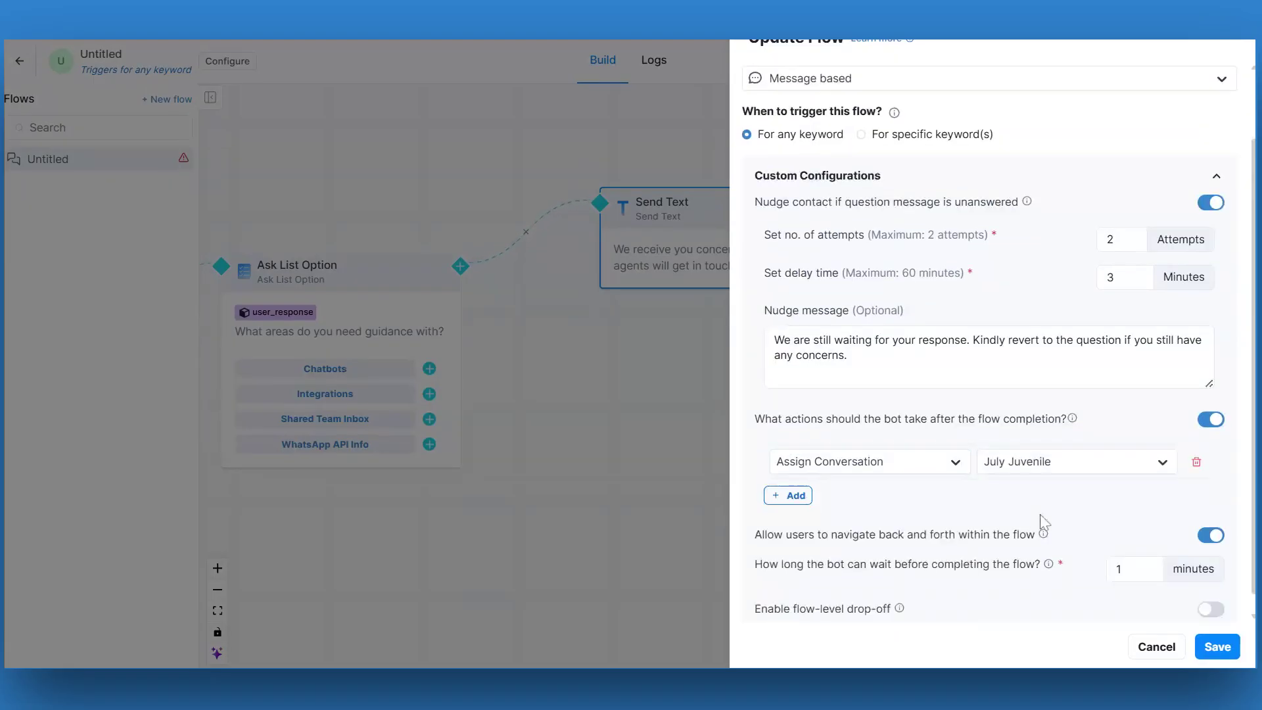
# Enable a flow drop-off action assigning the conversation to an assignee, then save the flow settings
pyautogui.click(1211, 609)
pyautogui.scroll(-4, 953, 460)
pyautogui.click(930, 559)
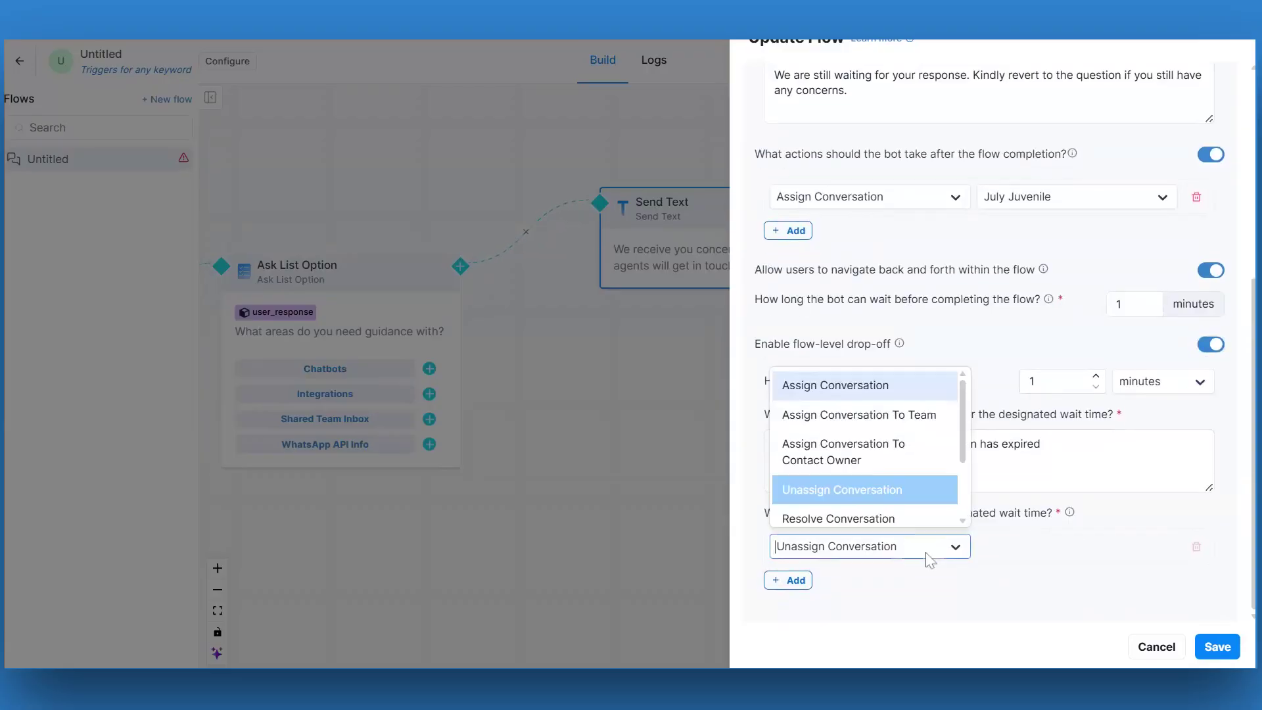
pyautogui.click(835, 385)
pyautogui.click(1076, 546)
pyautogui.click(1052, 585)
pyautogui.scroll(3, 1052, 585)
pyautogui.scroll(-3, 1052, 585)
pyautogui.click(1218, 647)
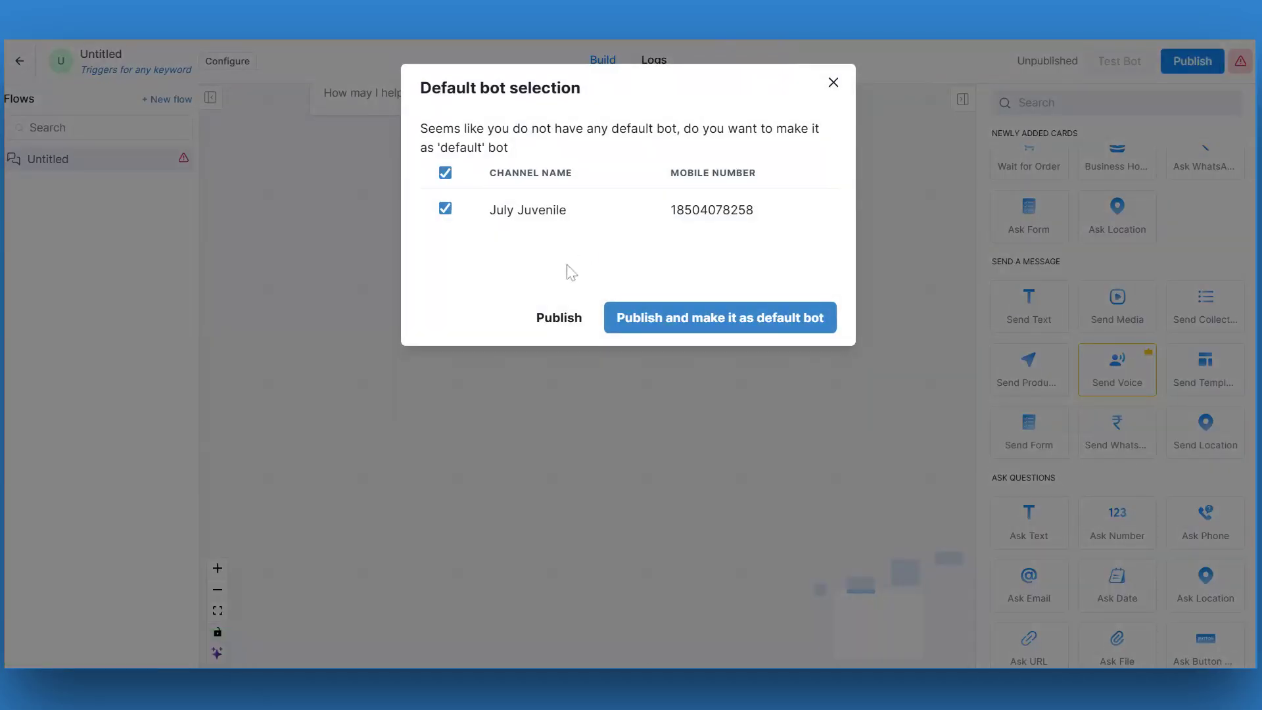
# Publish the flow without making it the default bot
pyautogui.click(559, 318)
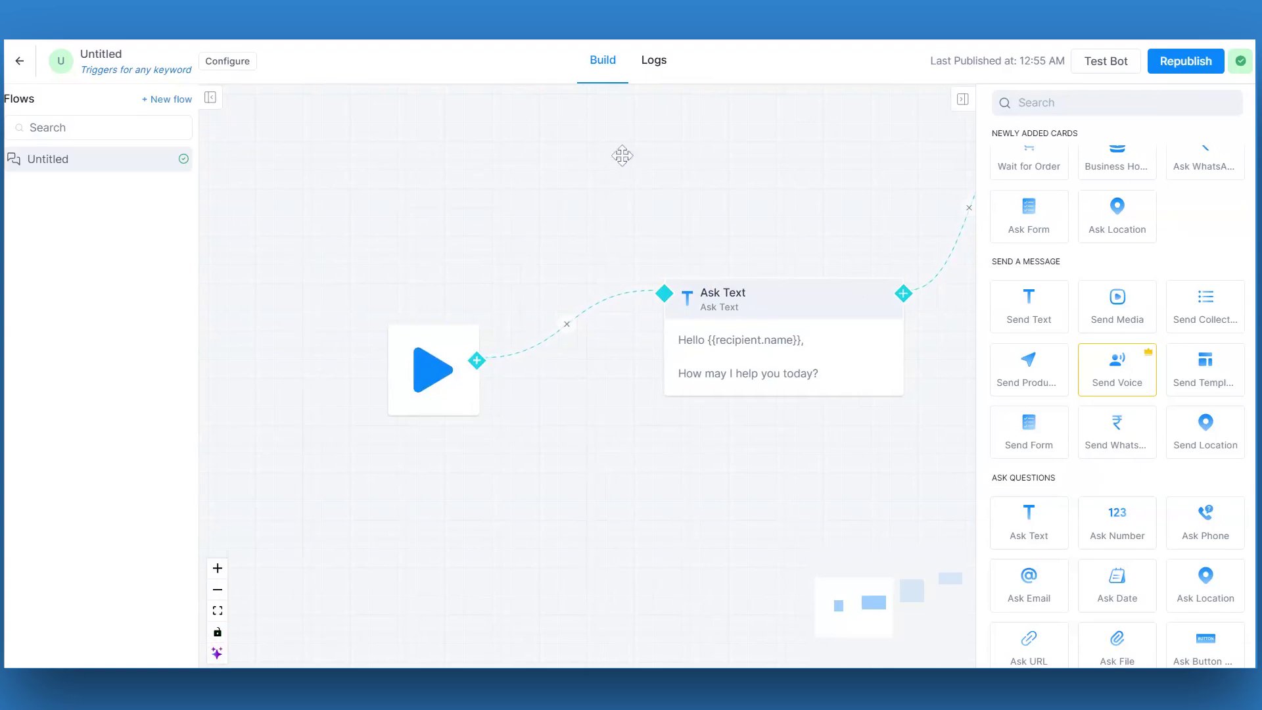
pyautogui.click(656, 62)
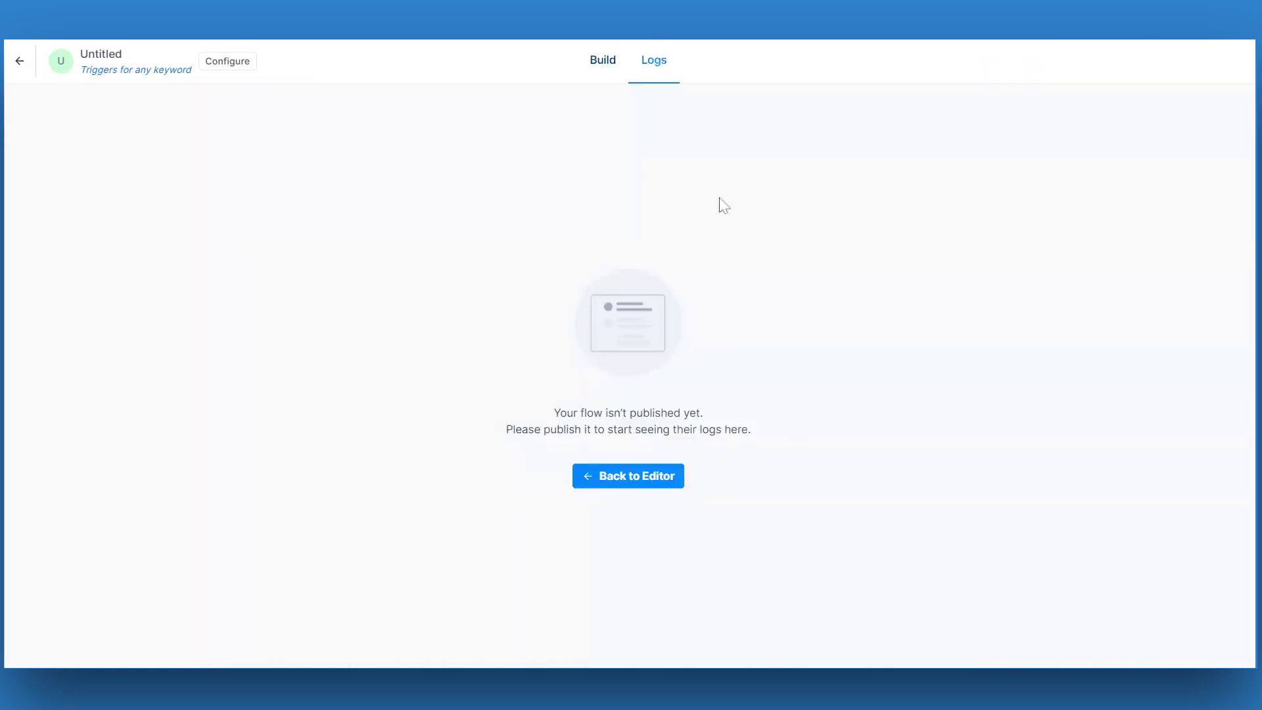
pyautogui.click(645, 482)
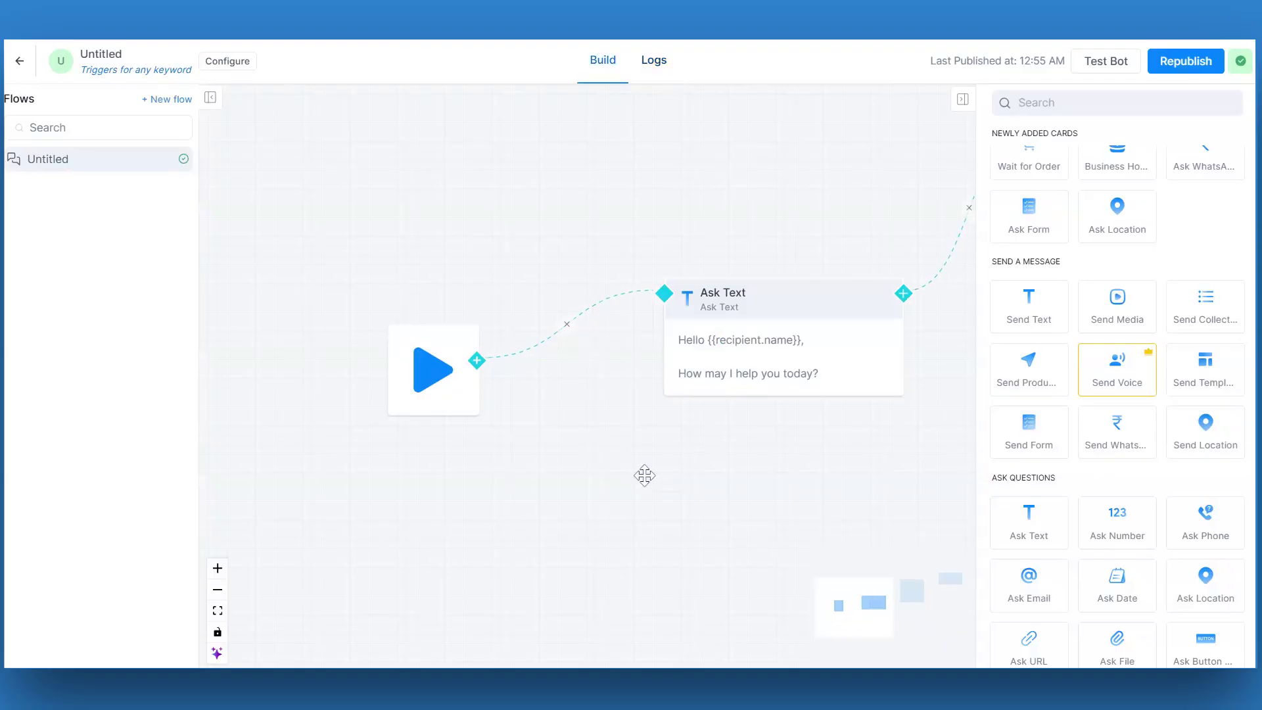